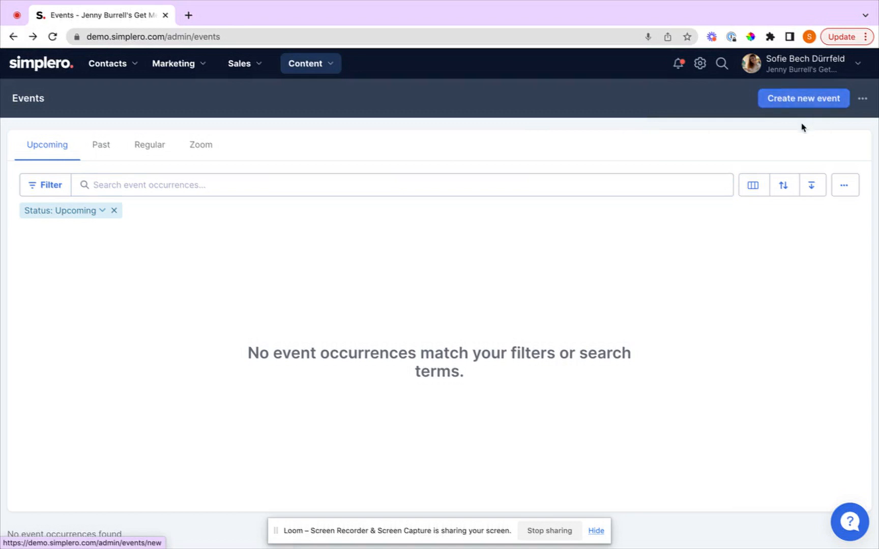
Choose Connect with Zoom from the Events list's more-options menu.
click(864, 100)
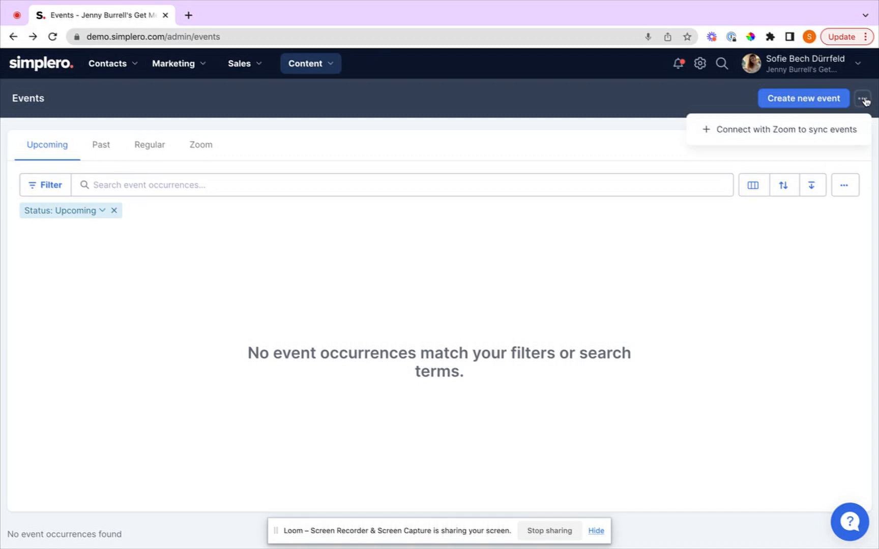
click(817, 142)
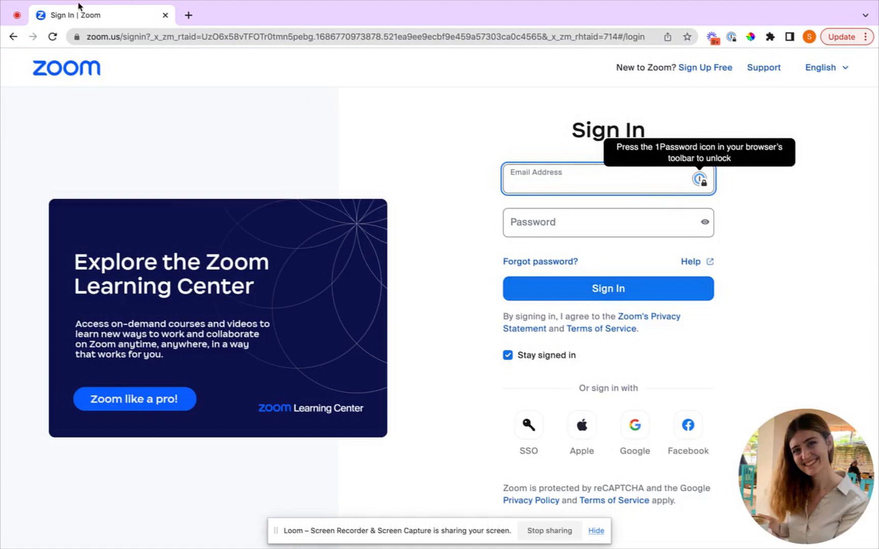
Leave the Zoom sign-in page and return to Simplero's Events page.
click(14, 38)
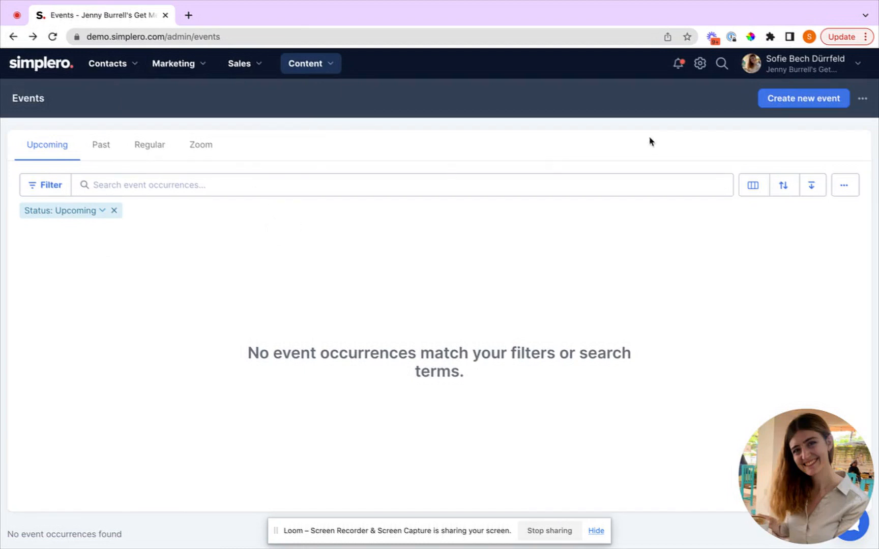
Create a new event titled 'Test event' with subtitle 'It's gonna be great!'.
click(807, 103)
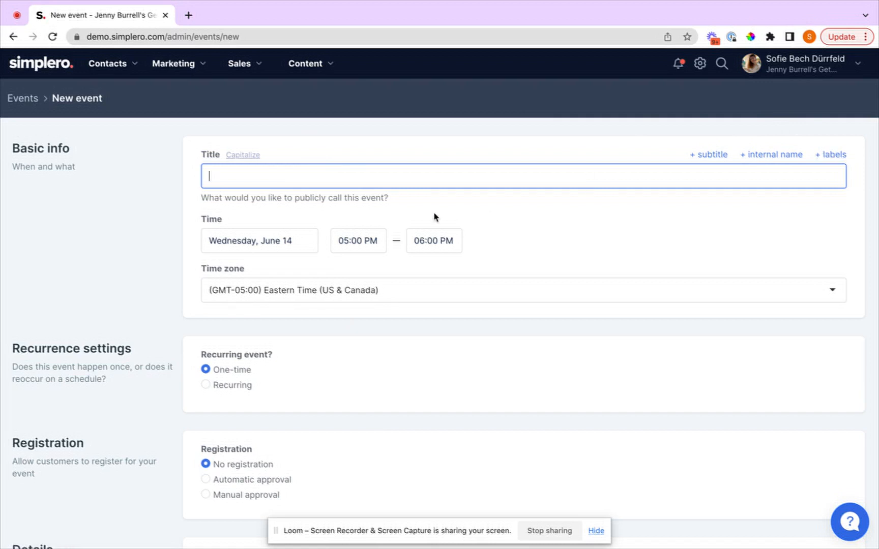
text(est event)
click(693, 156)
click(410, 248)
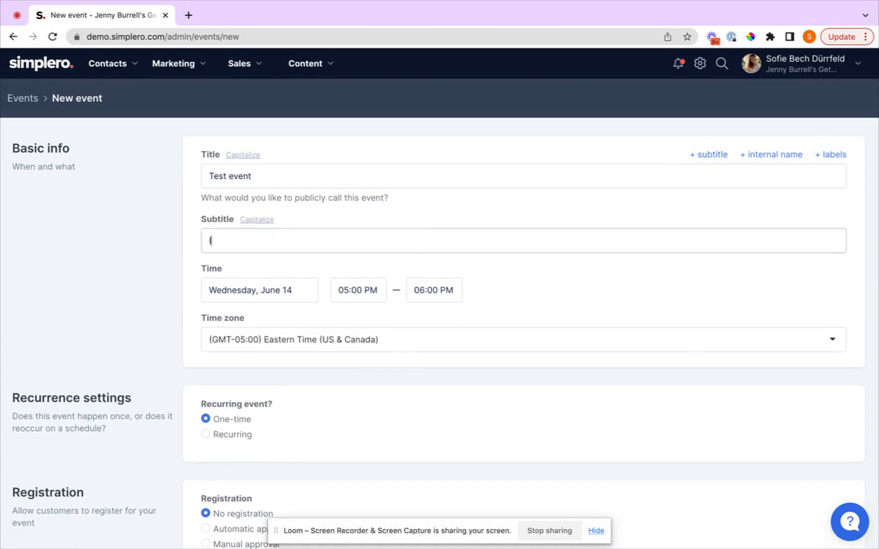
text(It's gonna be great!)
scroll(290, 400, down, 3)
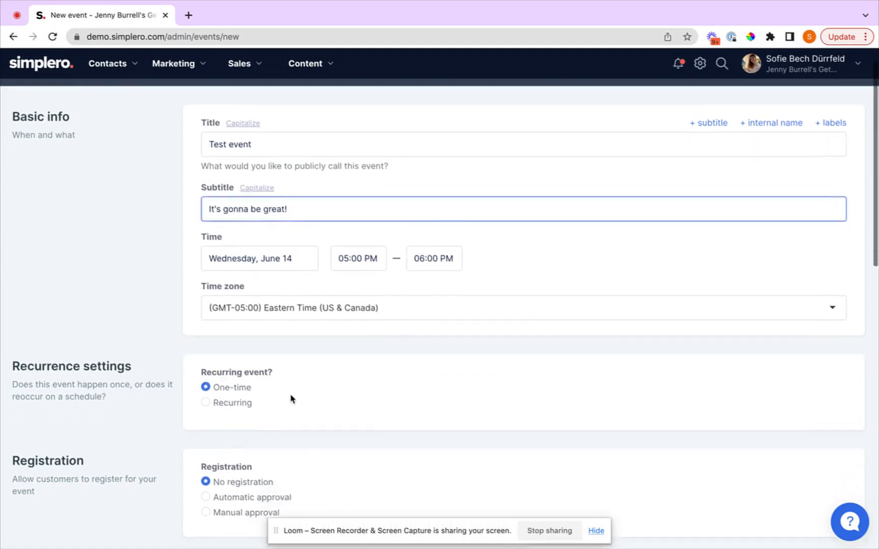
scroll(225, 202, up, 1)
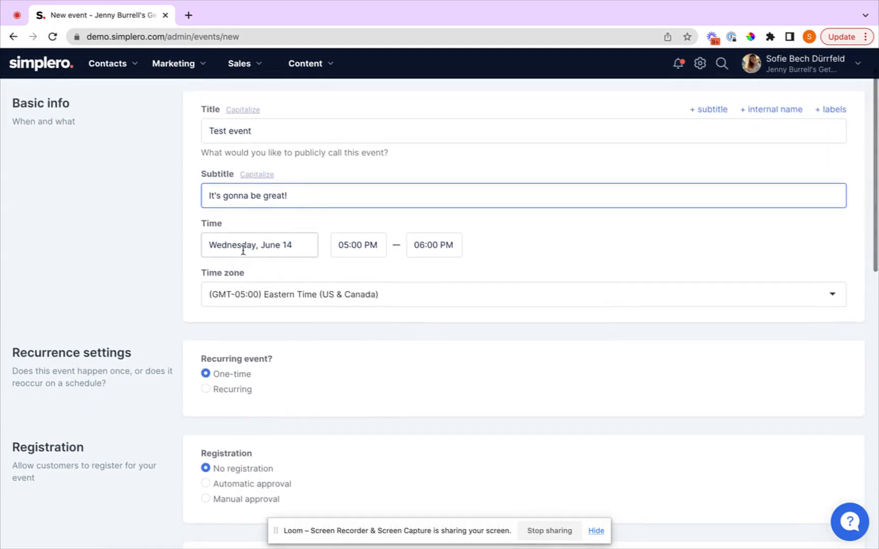
Set the event's time zone to Copenhagen.
click(265, 296)
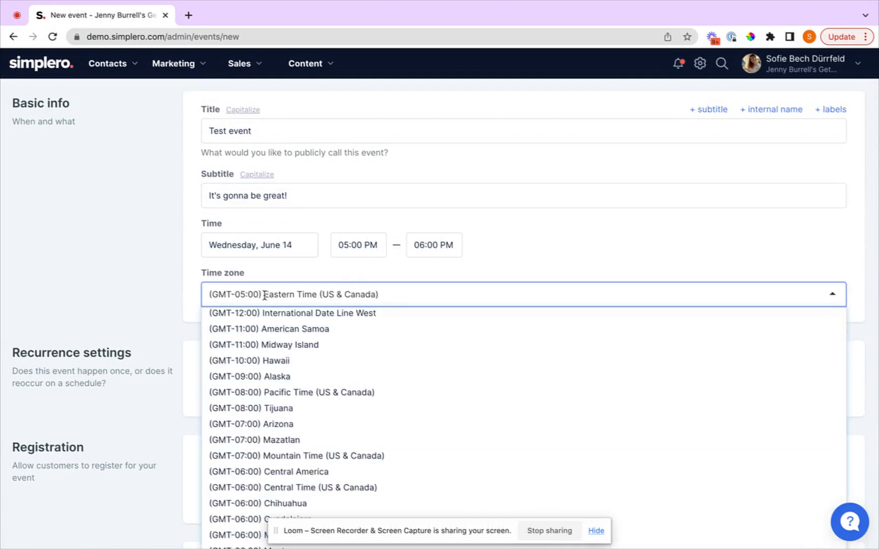
text(copen)
click(304, 318)
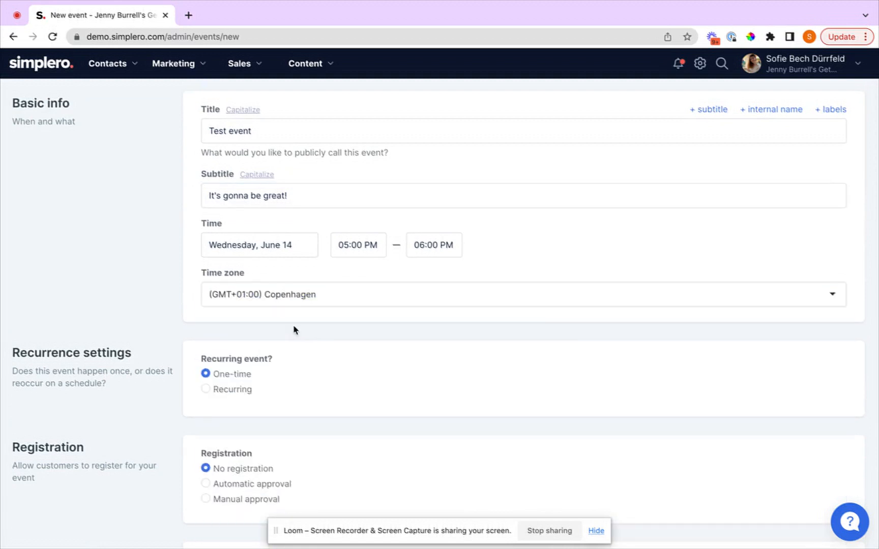
scroll(314, 361, up, 2)
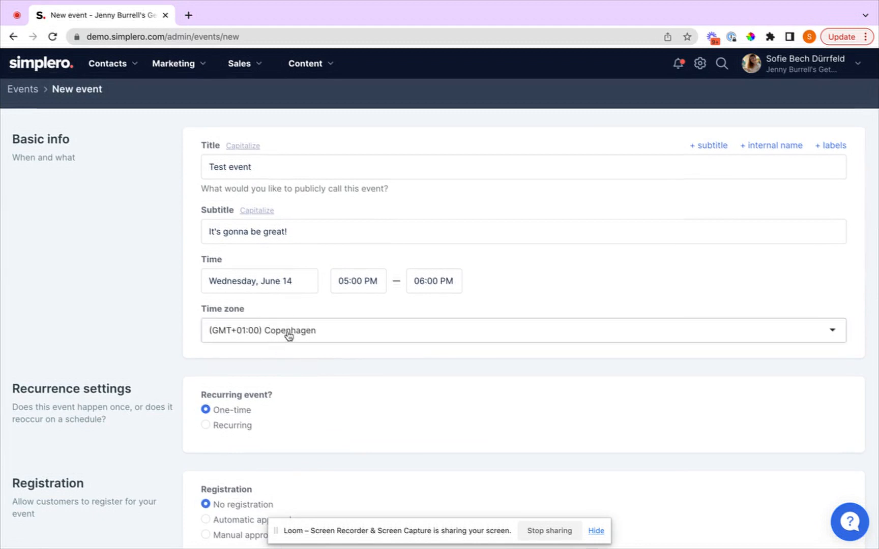
click(699, 64)
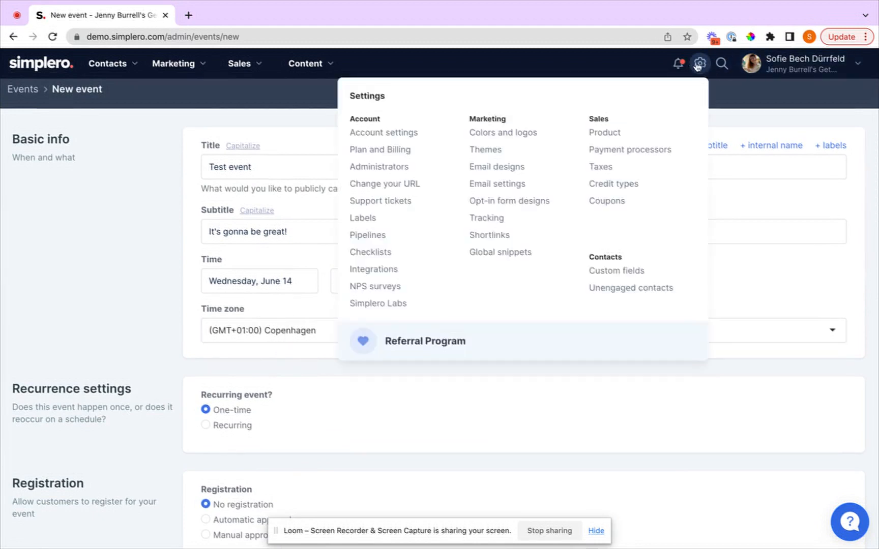
click(839, 276)
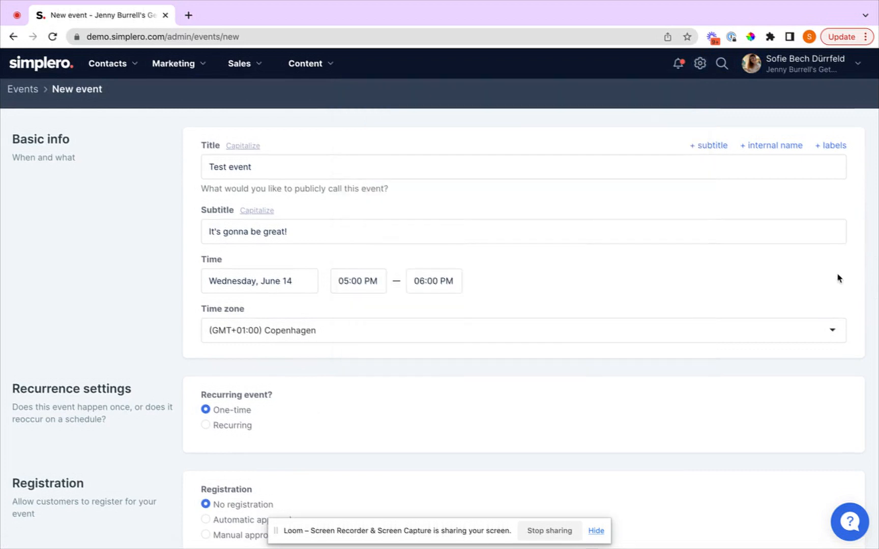
Schedule the event for June 15 starting at 8:00 PM.
click(245, 285)
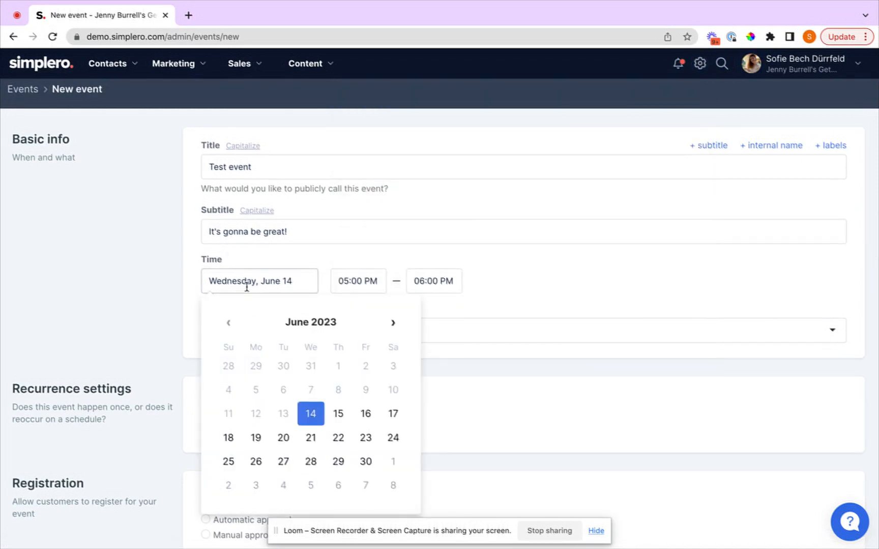
click(339, 413)
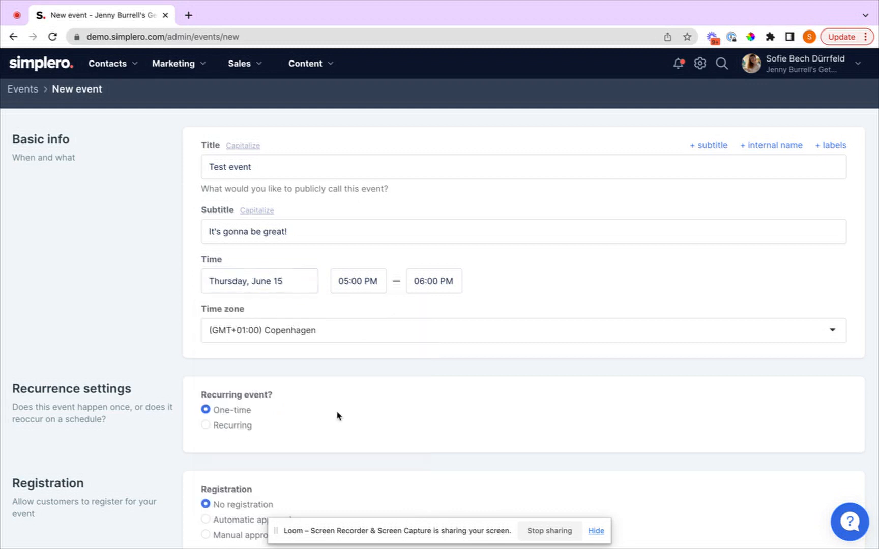
click(348, 279)
scroll(356, 405, down, 5)
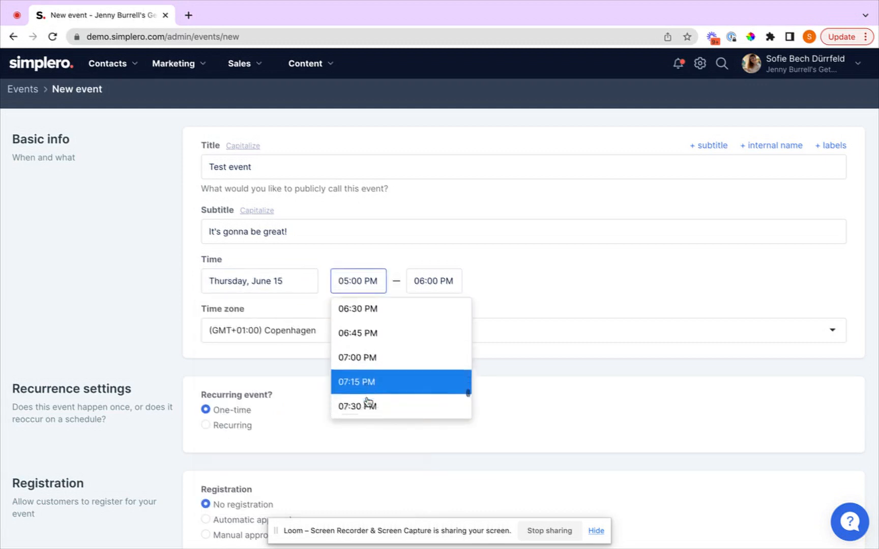
click(372, 353)
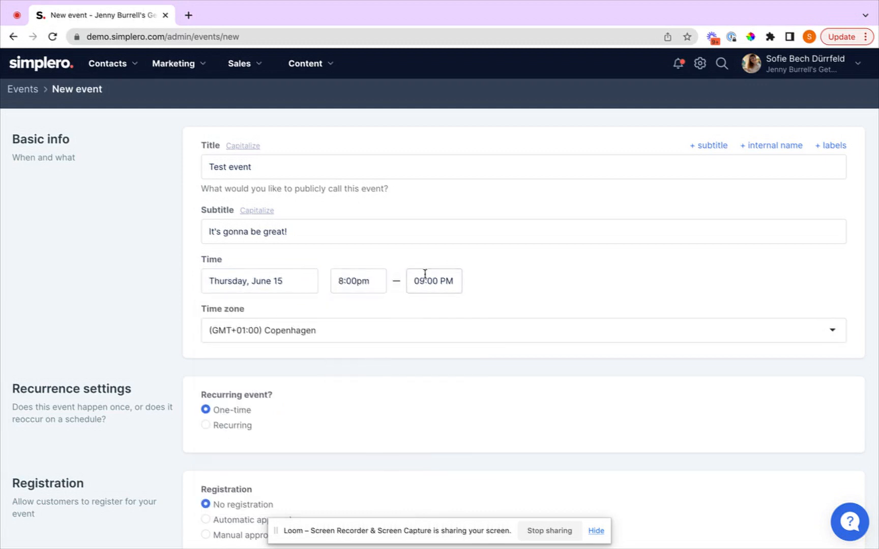
scroll(350, 390, down, 2)
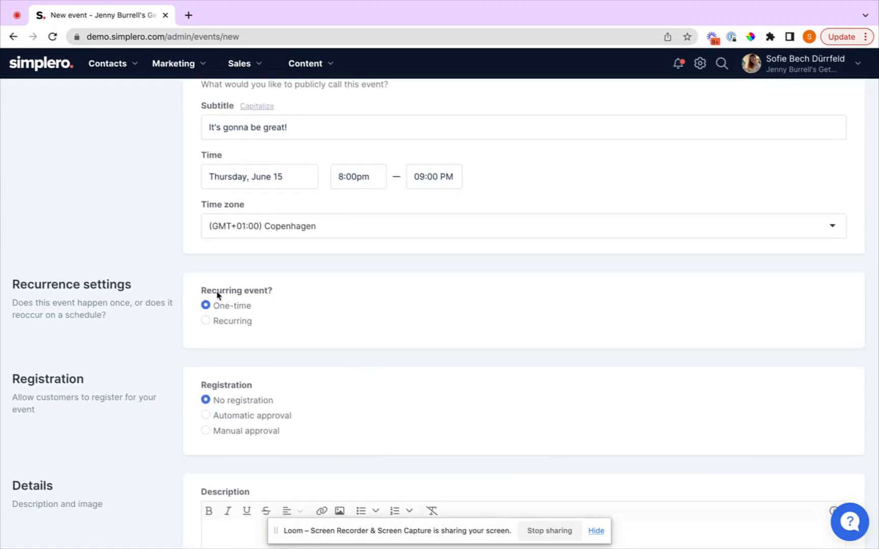
Make the event recurring weekly on Thursdays.
click(206, 321)
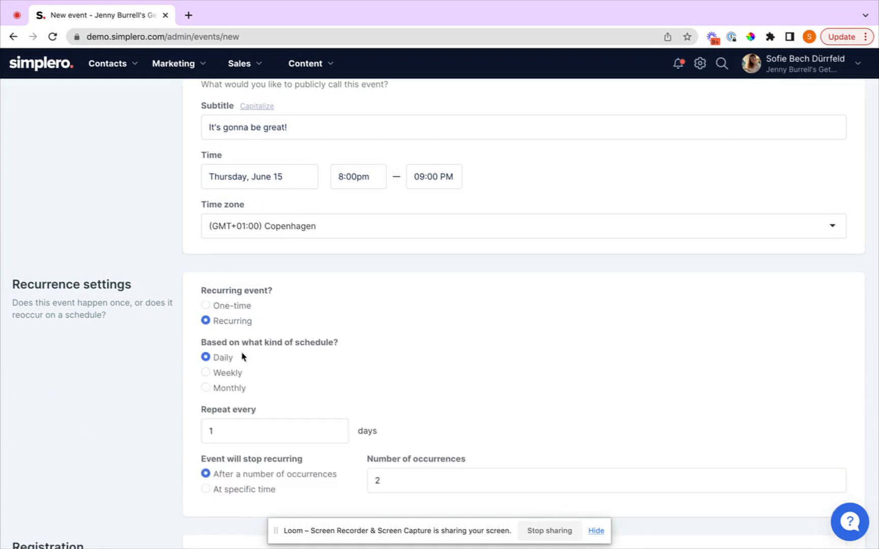
scroll(247, 361, down, 1)
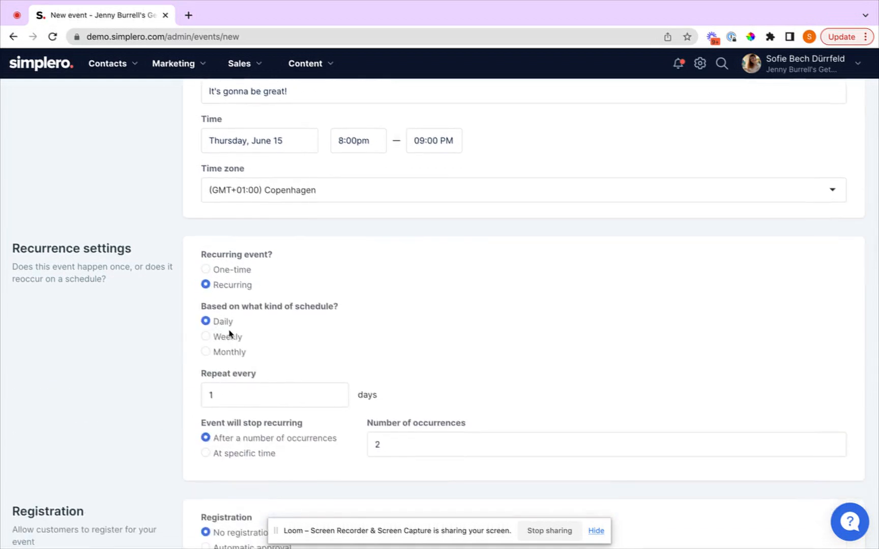
click(206, 337)
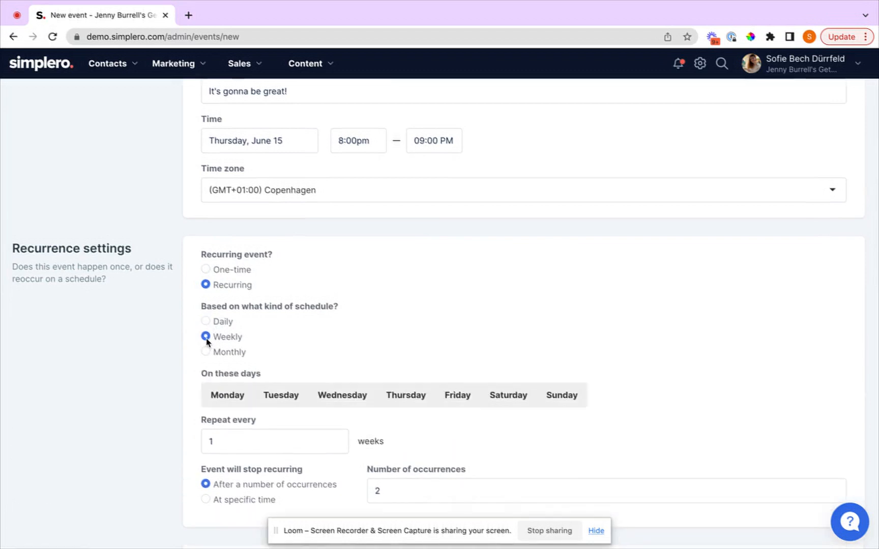
click(422, 398)
scroll(426, 453, down, 3)
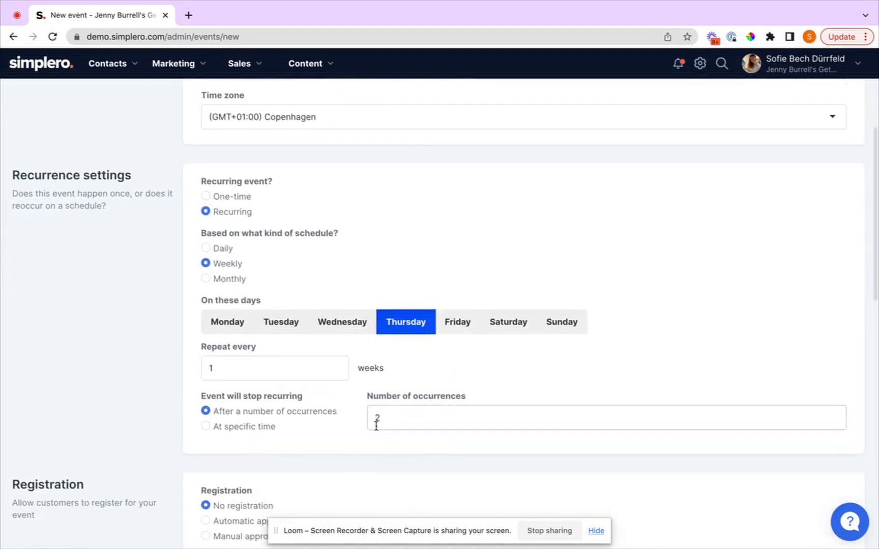
scroll(316, 405, down, 2)
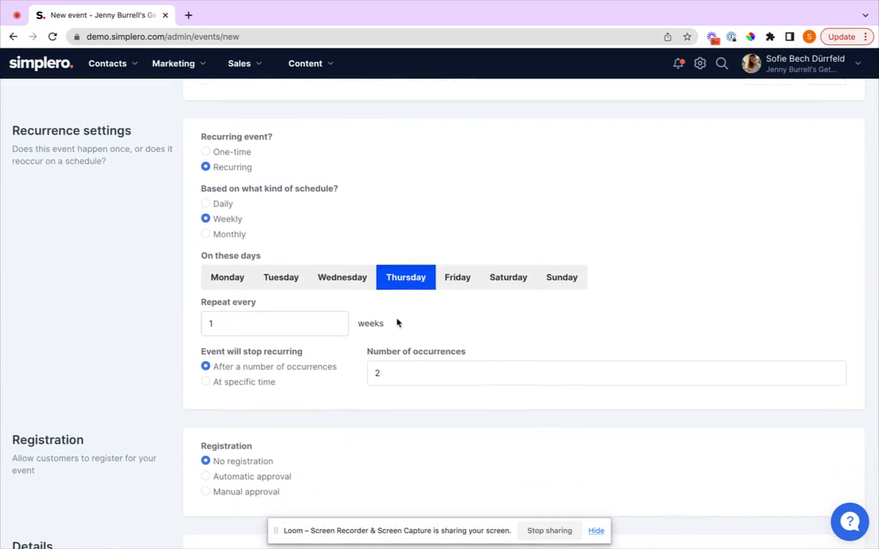
Keep the repeat interval at 1 week and end after 20 occurrences.
click(278, 324)
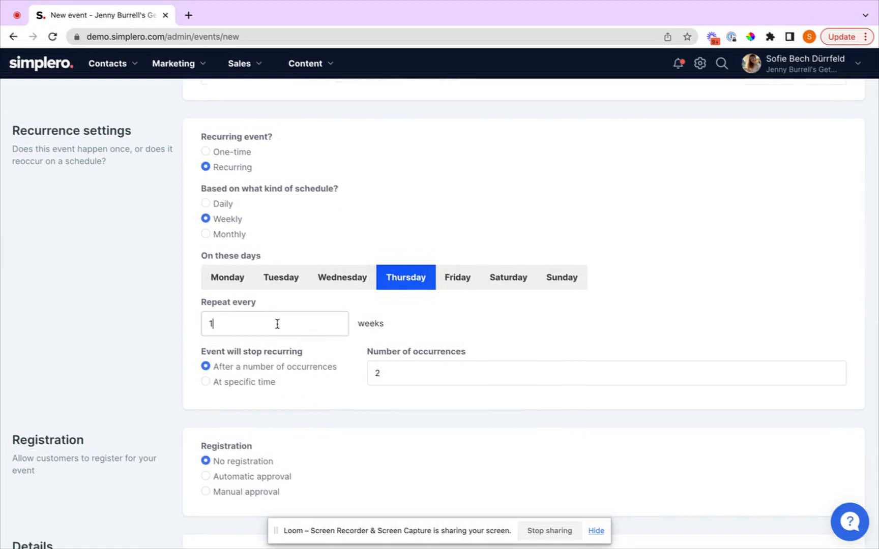
key(BackSpace)
text(2)
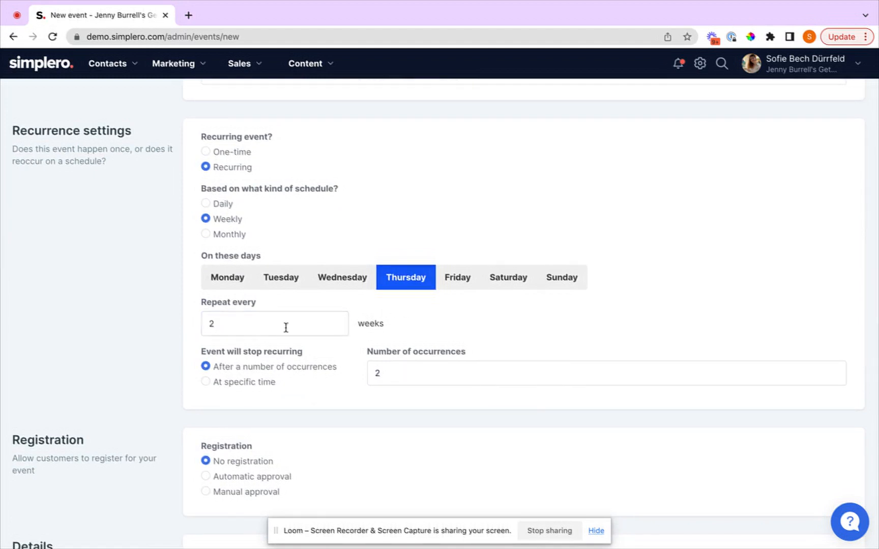
key(BackSpace)
text(1)
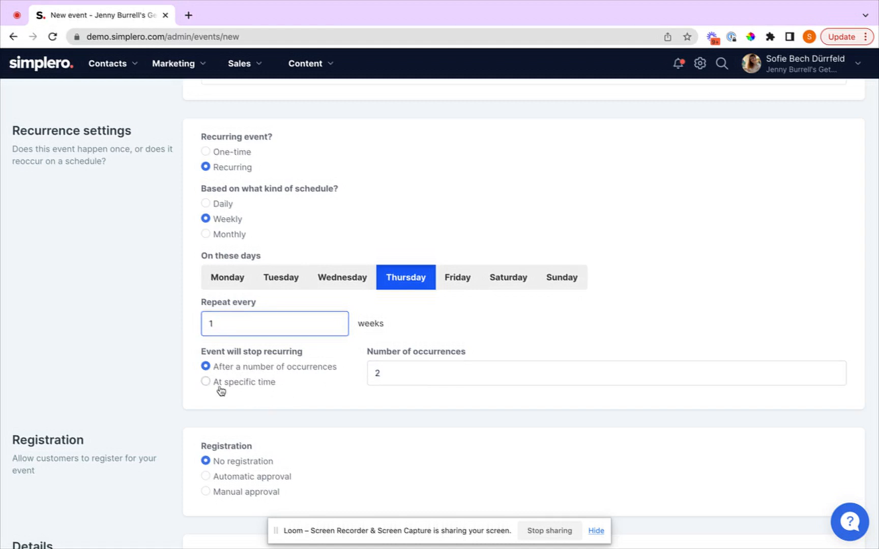
double_click(381, 369)
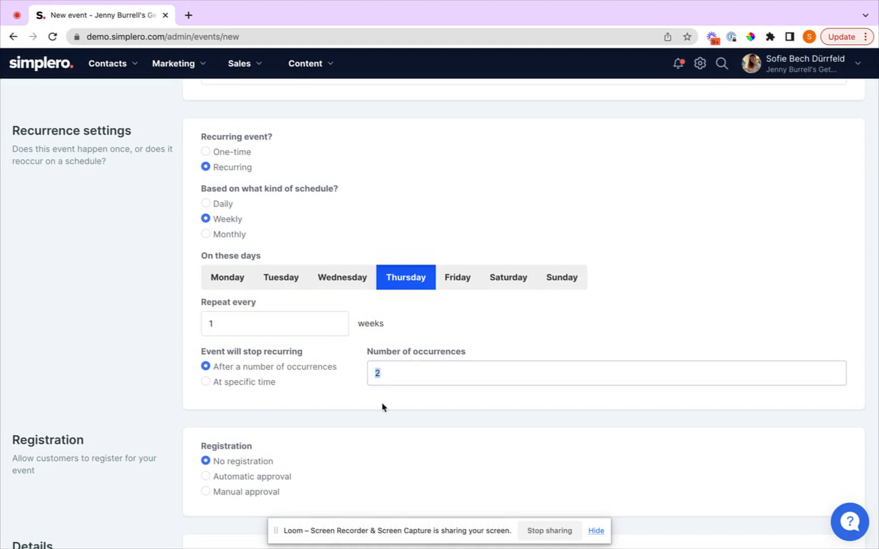
text(20)
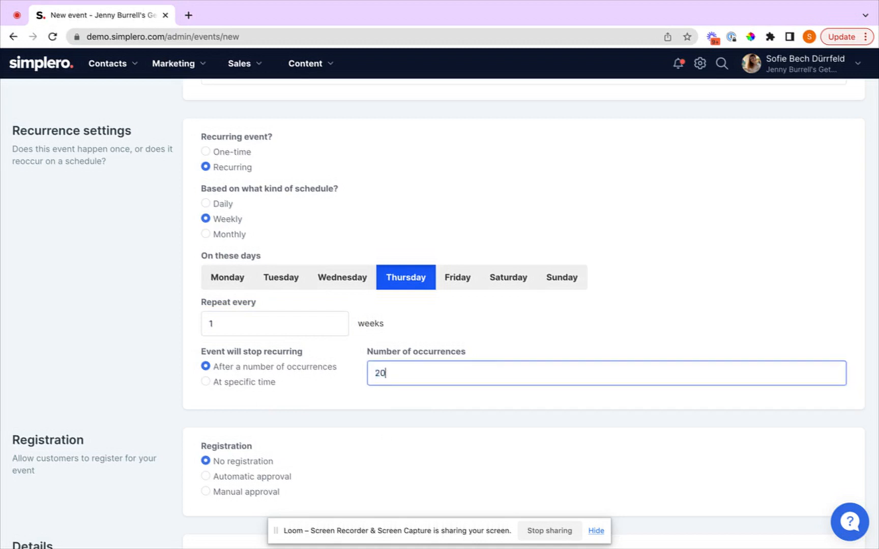
click(434, 424)
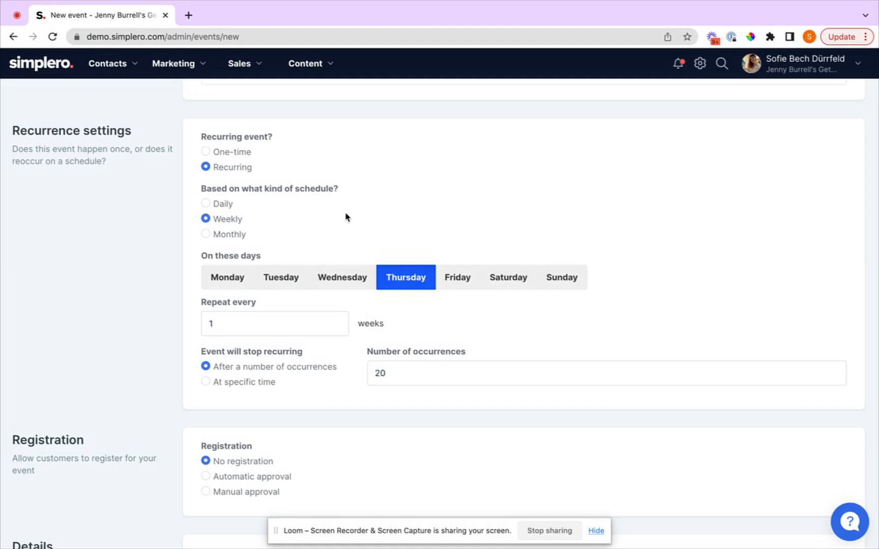
Set the Registration section to Manual approval rather than automatic approval.
scroll(186, 303, down, 3)
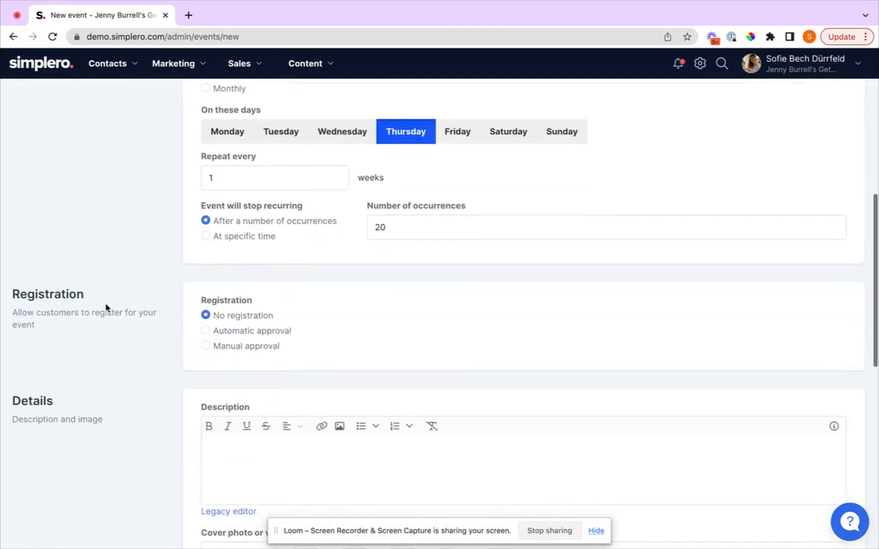
drag(64, 334, 10, 288)
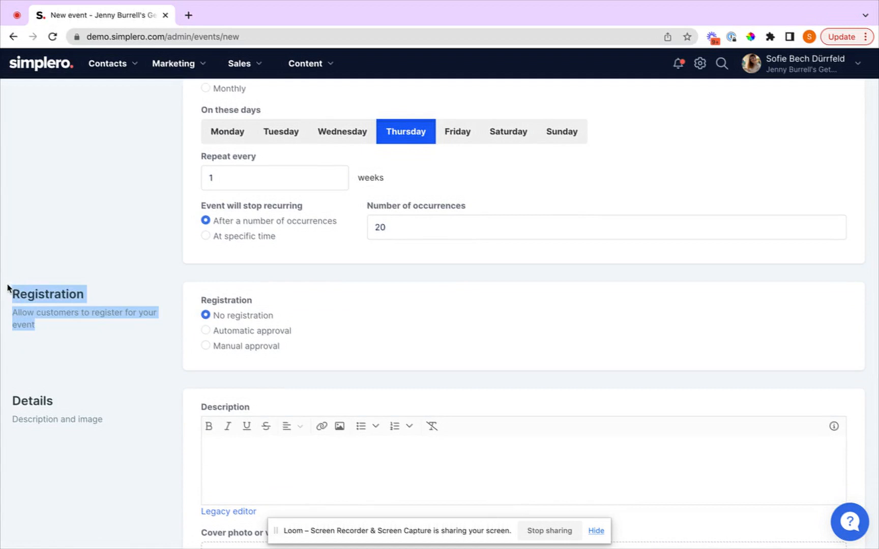
click(107, 305)
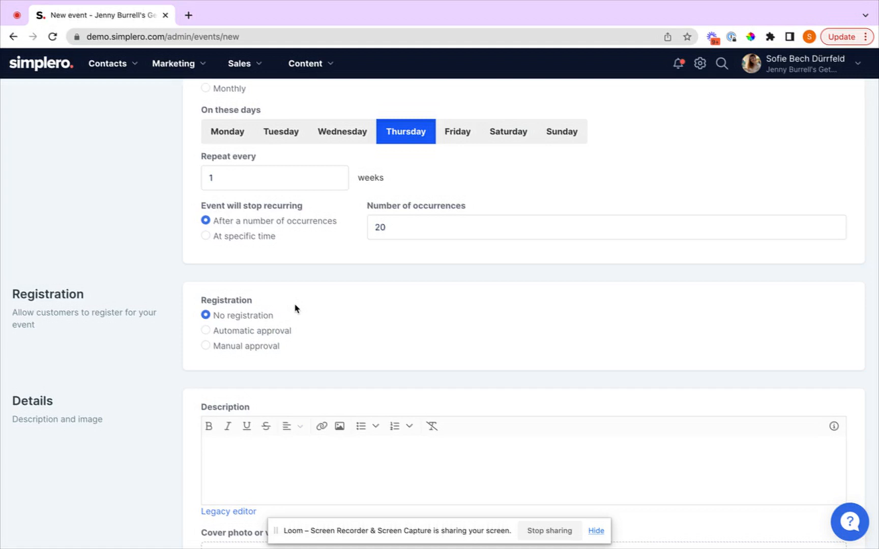
click(206, 331)
click(205, 347)
scroll(316, 365, down, 3)
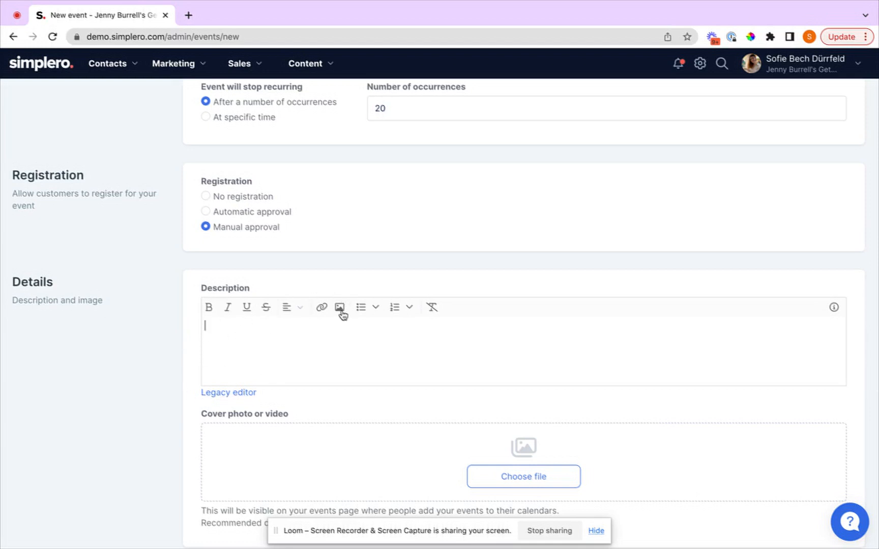
scroll(259, 367, down, 1)
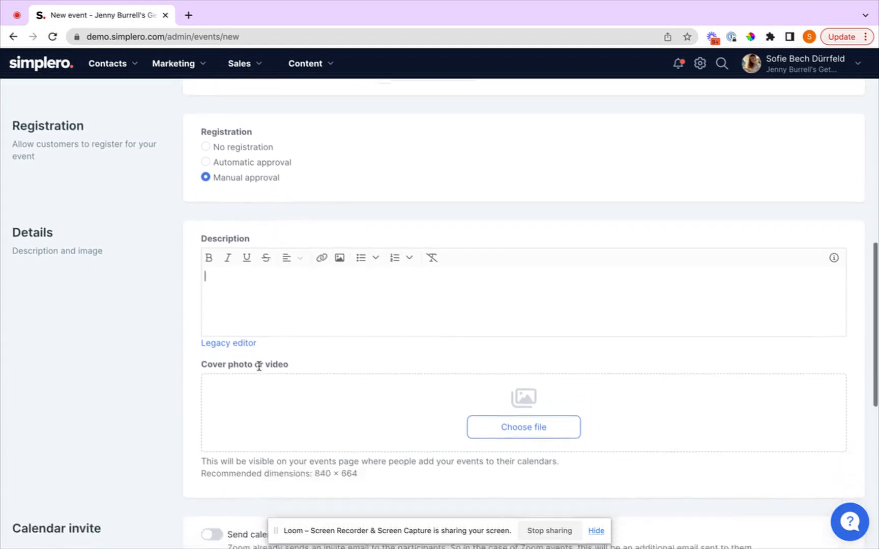
scroll(259, 366, down, 1)
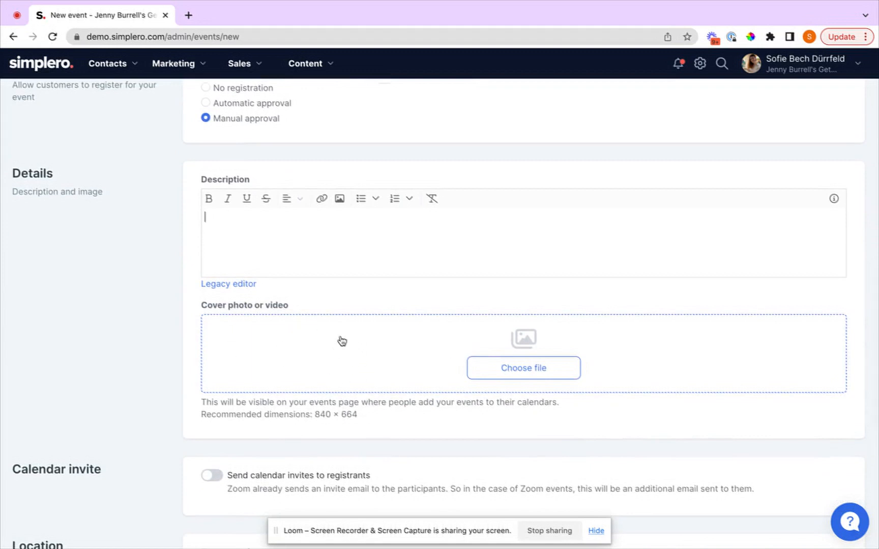
Use the mountain landscape as cover photo and add the description 'This is a description'.
click(426, 344)
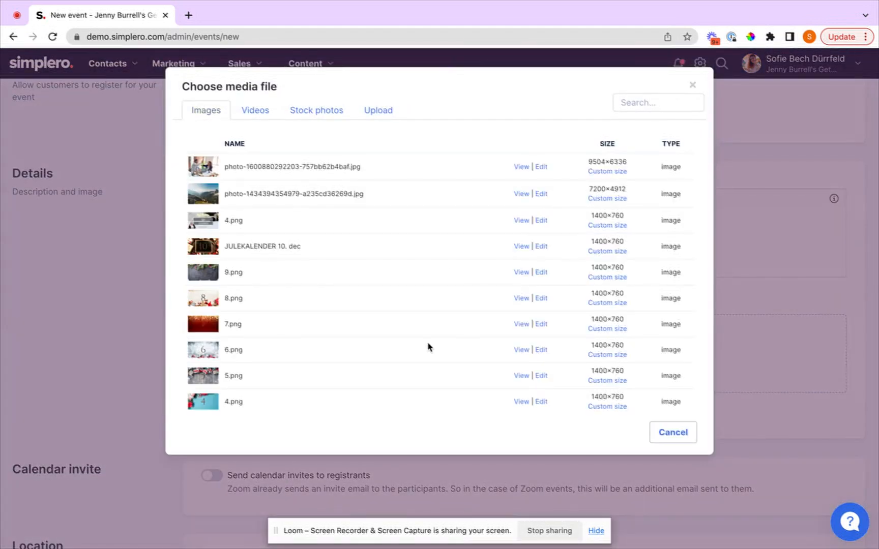
click(257, 194)
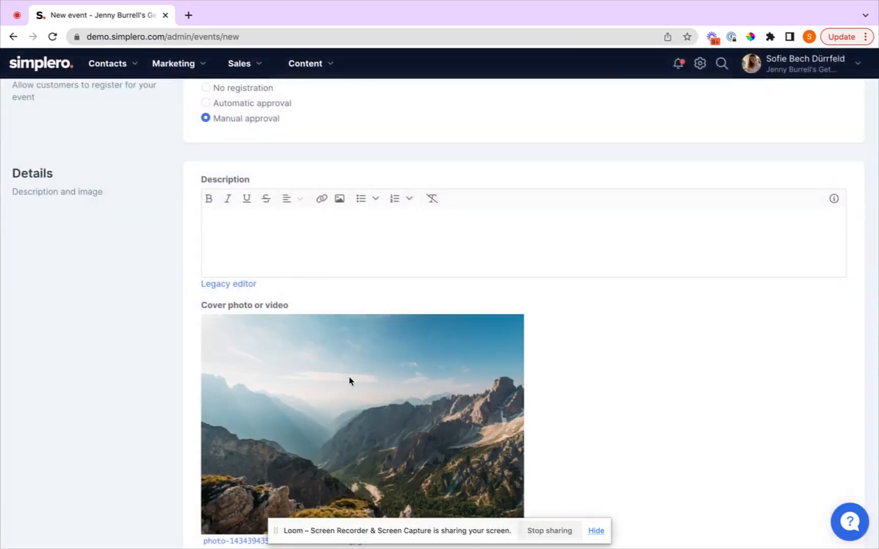
click(277, 244)
text(This is a description.)
Leave Send calendar invites to registrants switched off.
scroll(291, 323, down, 8)
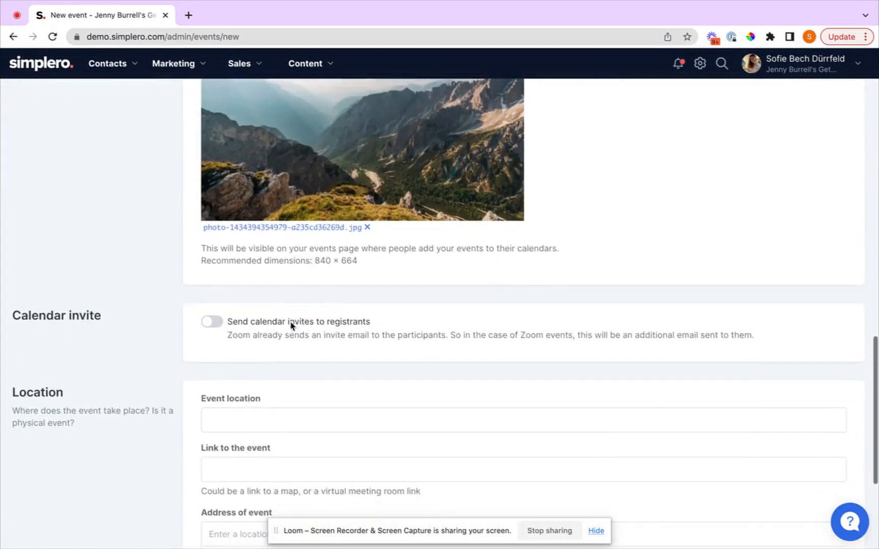
drag(12, 249, 138, 257)
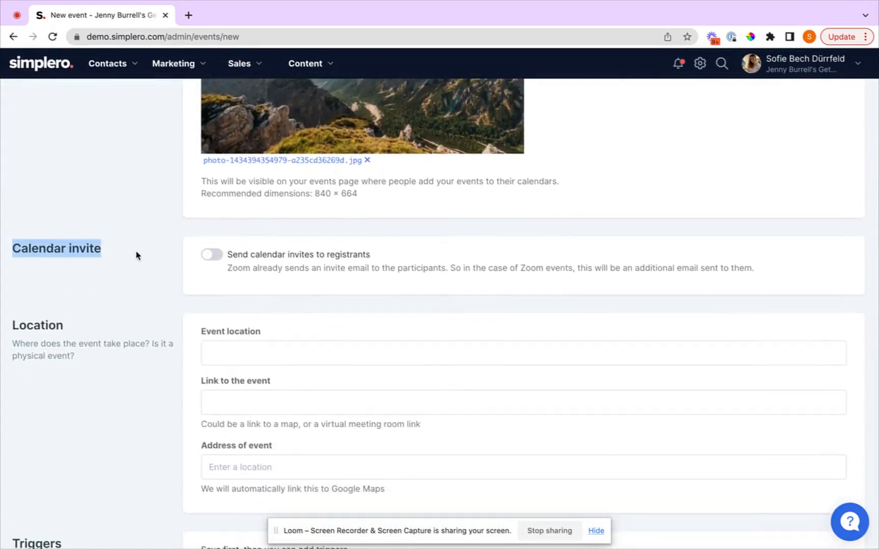
click(138, 257)
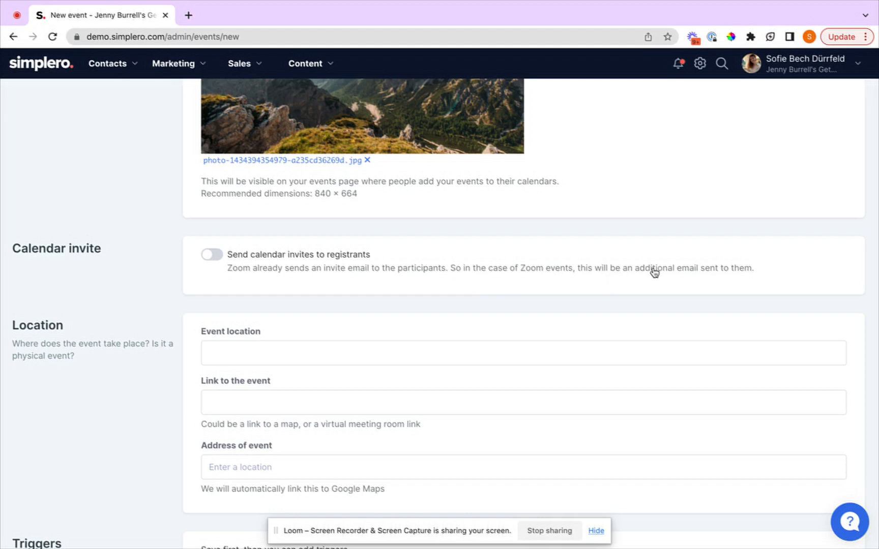
click(213, 254)
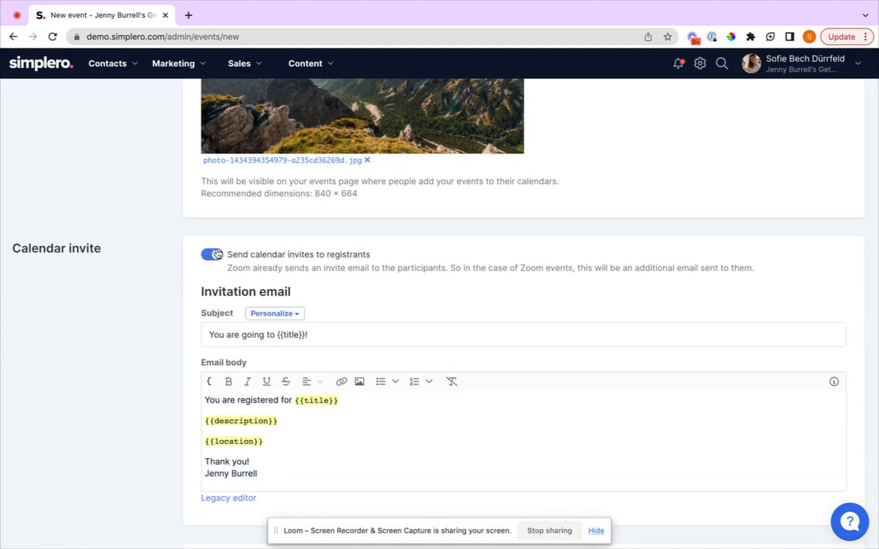
scroll(113, 355, down, 3)
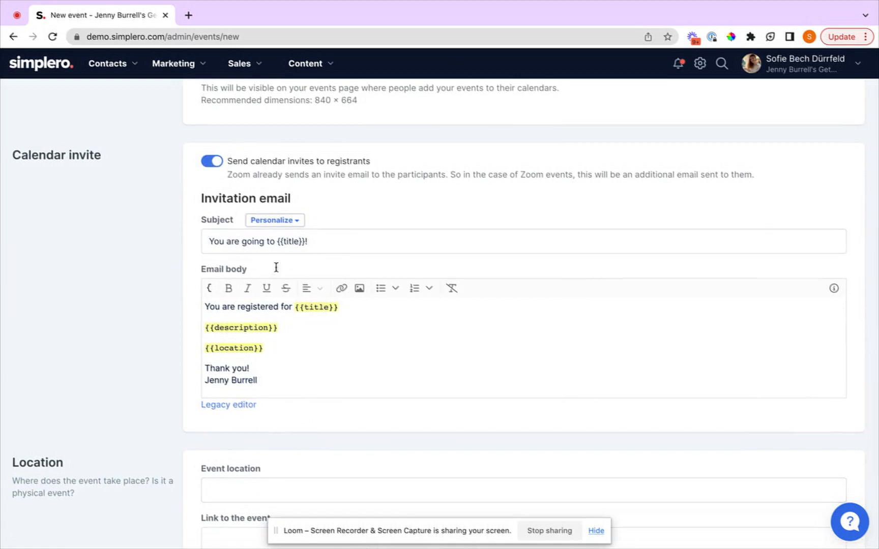
click(211, 161)
scroll(147, 308, down, 2)
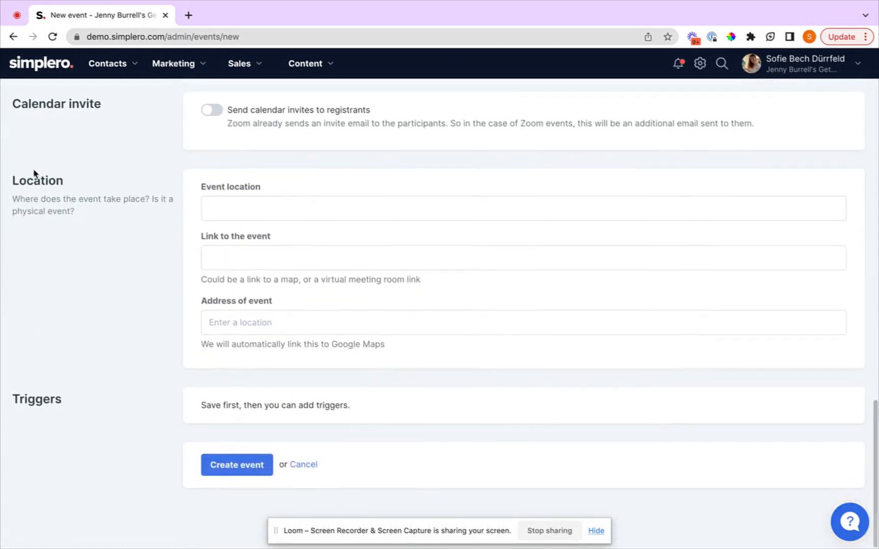
drag(9, 179, 92, 221)
click(94, 223)
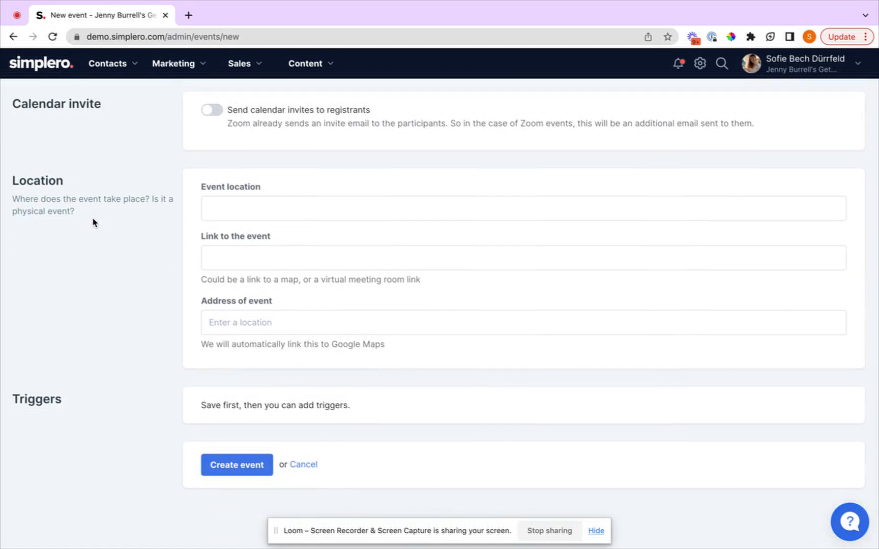
click(250, 261)
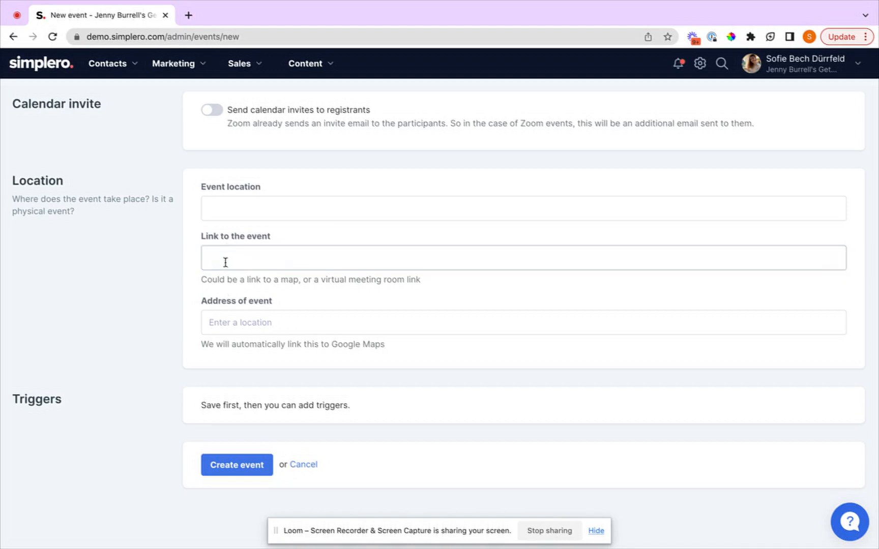
drag(200, 307, 293, 309)
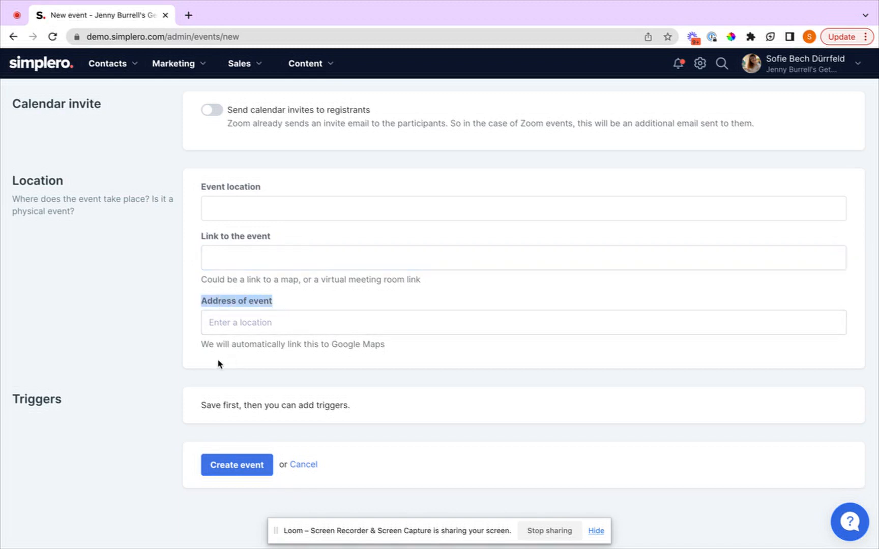
drag(209, 348, 416, 348)
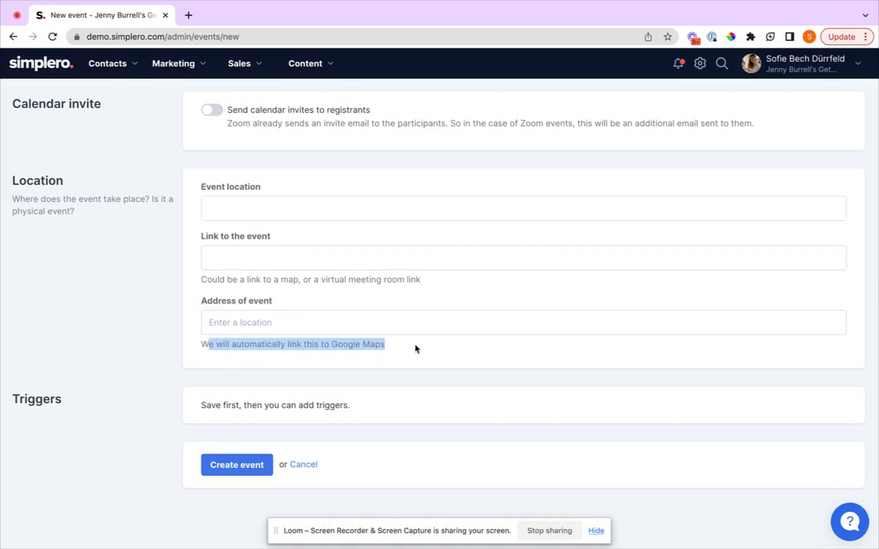
click(250, 204)
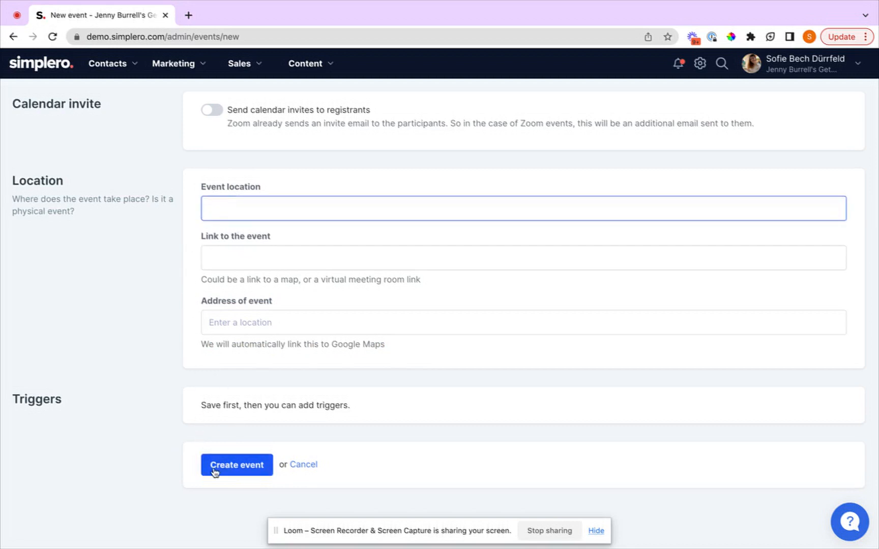
drag(65, 396, 11, 401)
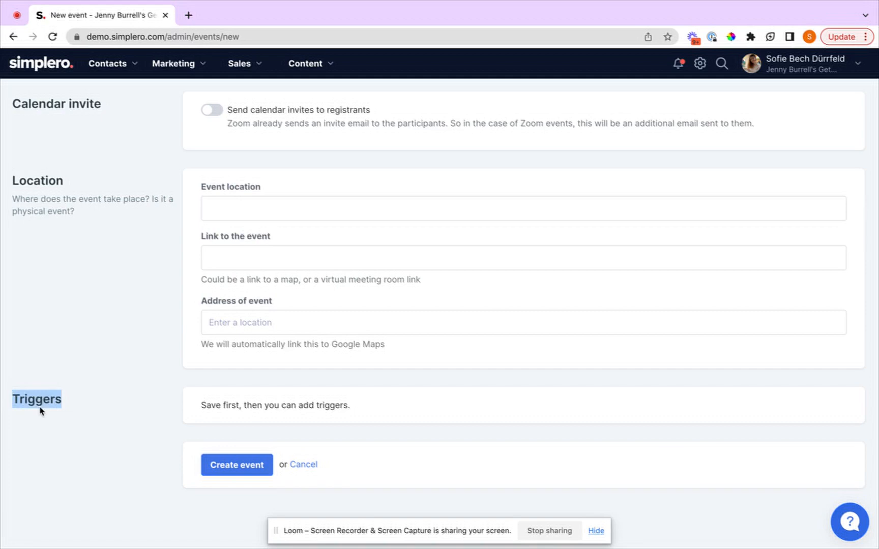
click(75, 379)
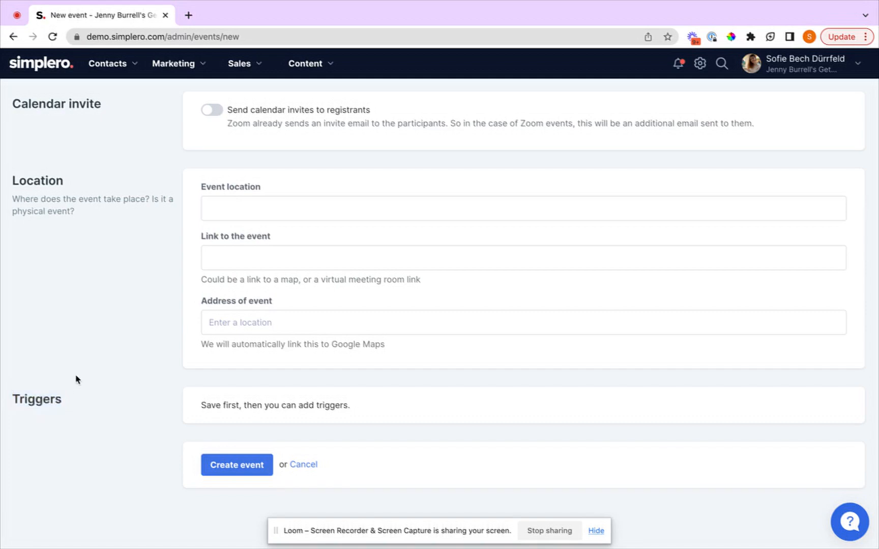
scroll(77, 379, up, 10)
Select Automatic approval in the Registration section.
scroll(77, 379, up, 3)
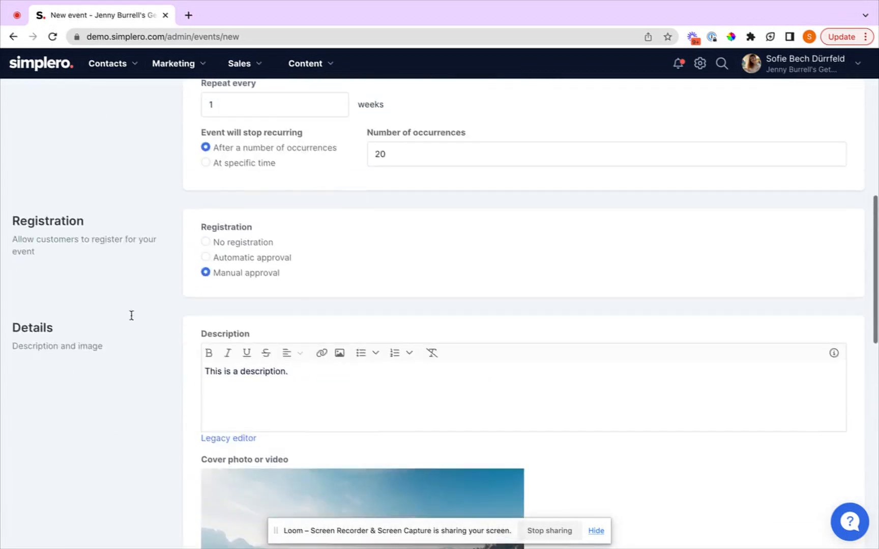
click(206, 258)
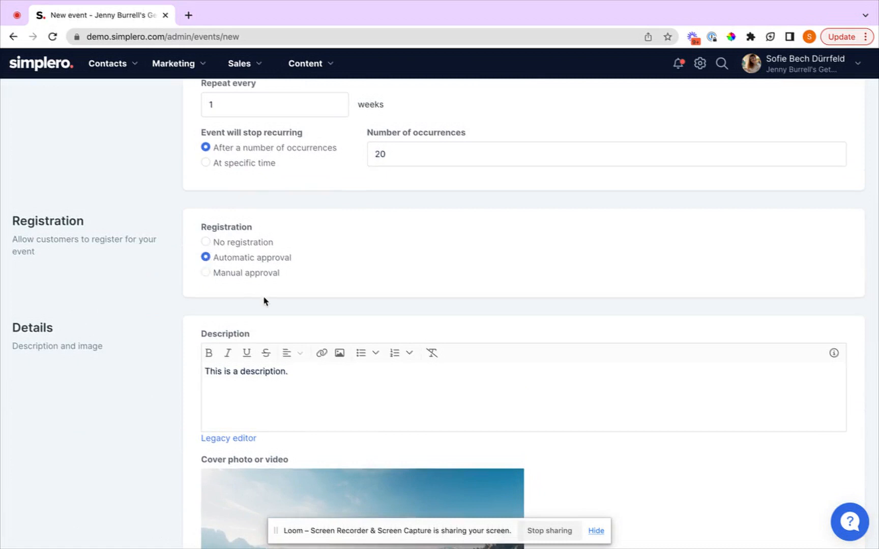
click(206, 273)
click(206, 258)
scroll(165, 384, down, 10)
scroll(72, 422, down, 3)
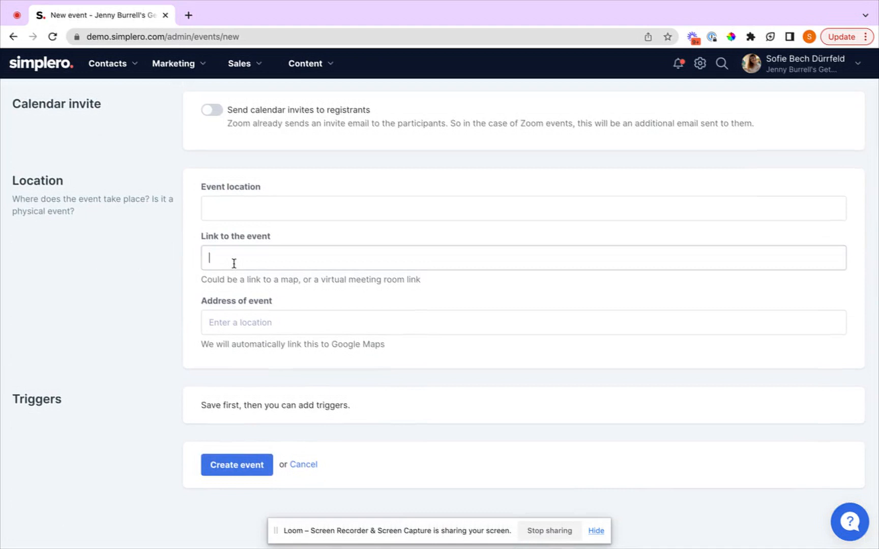
Enter facebook.com as the link to the event and create the event.
text(facebook.com)
click(269, 258)
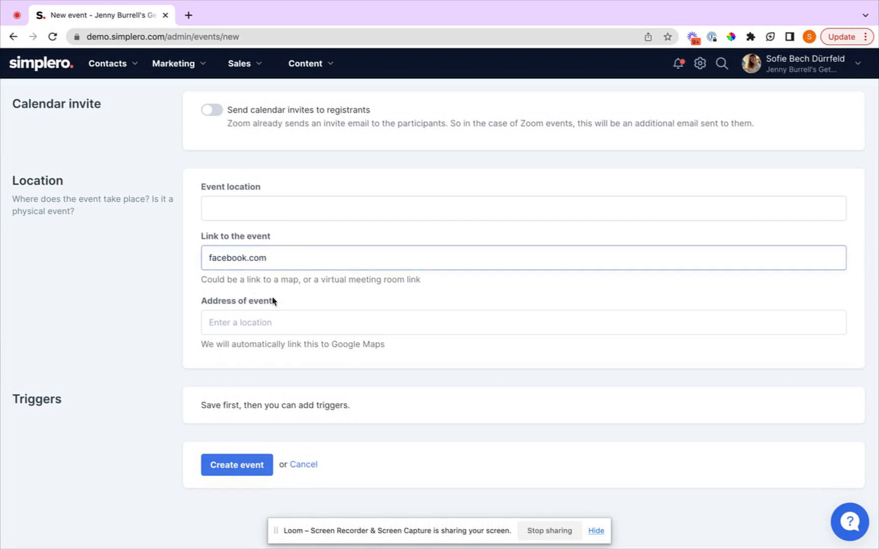
click(245, 467)
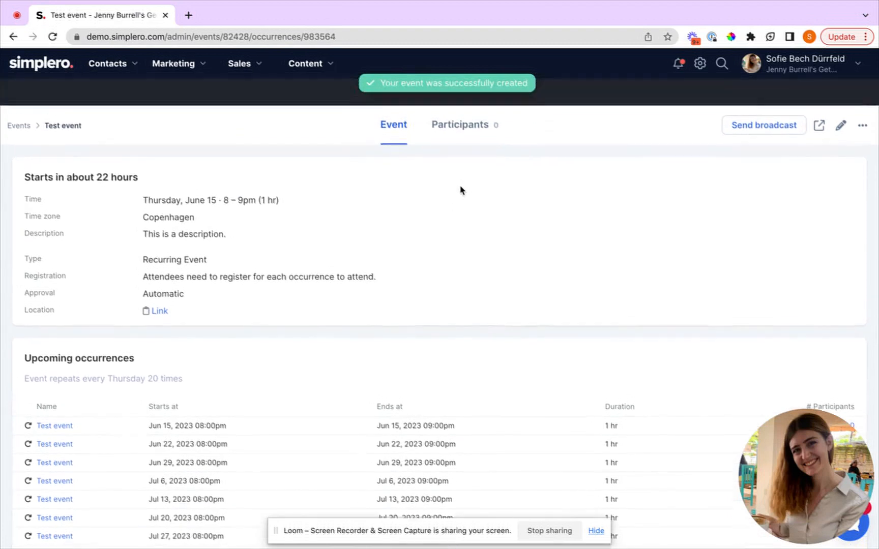
drag(35, 148, 192, 151)
click(192, 148)
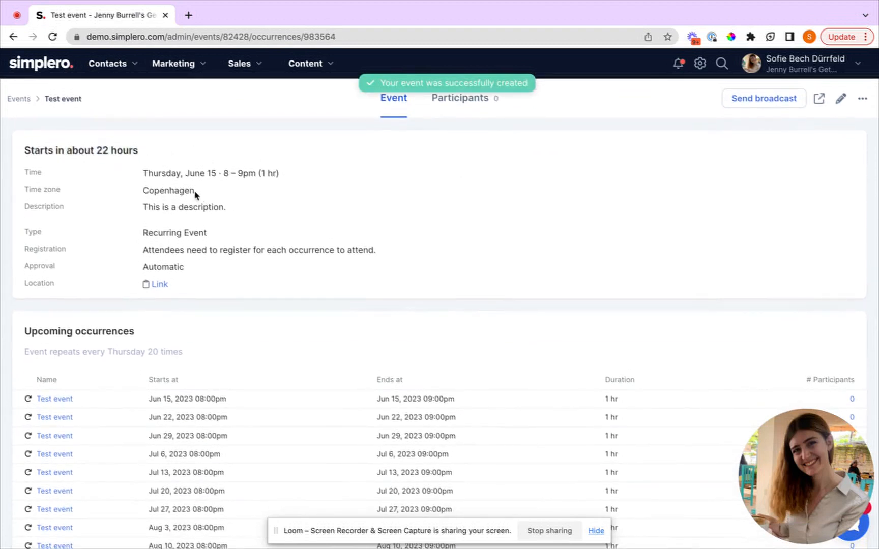
drag(195, 195, 118, 194)
drag(241, 210, 127, 212)
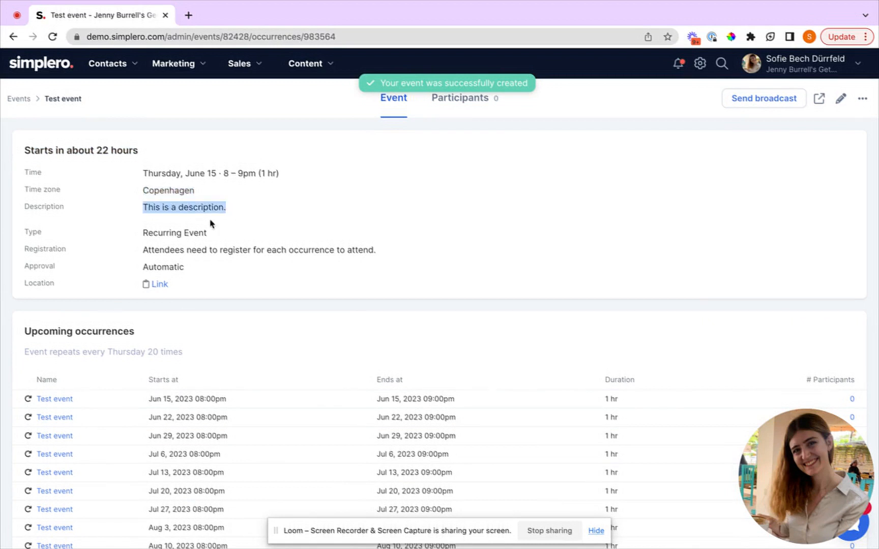
click(212, 234)
drag(217, 238, 135, 239)
click(257, 243)
scroll(256, 239, down, 1)
scroll(257, 243, down, 1)
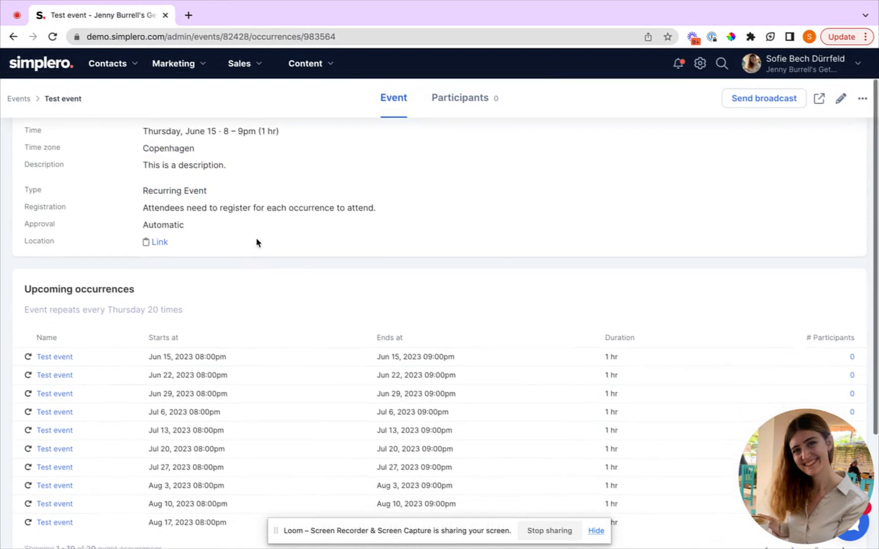
scroll(257, 227, up, 2)
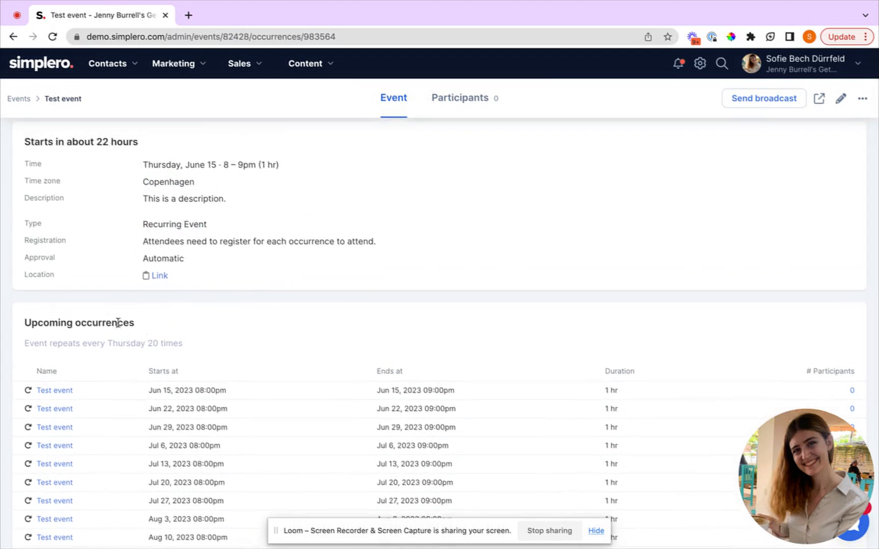
scroll(111, 324, down, 4)
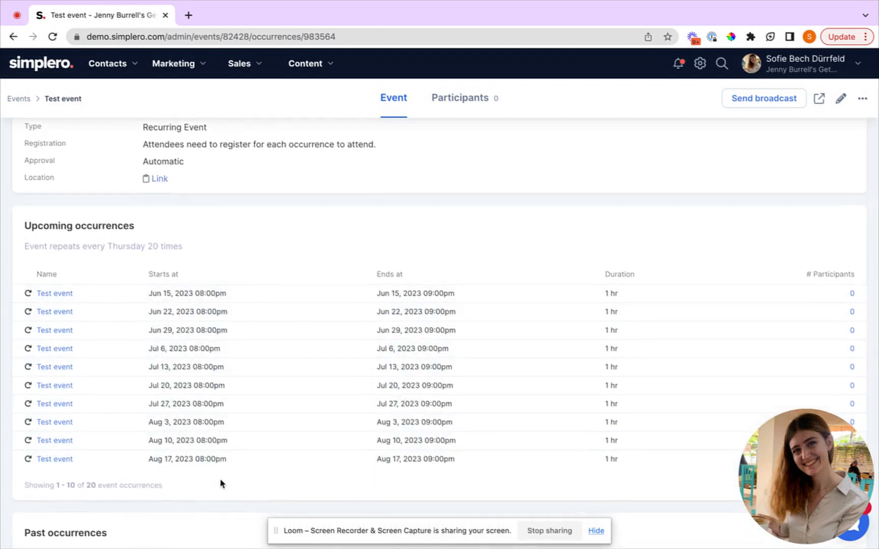
scroll(220, 481, down, 2)
drag(786, 229, 858, 425)
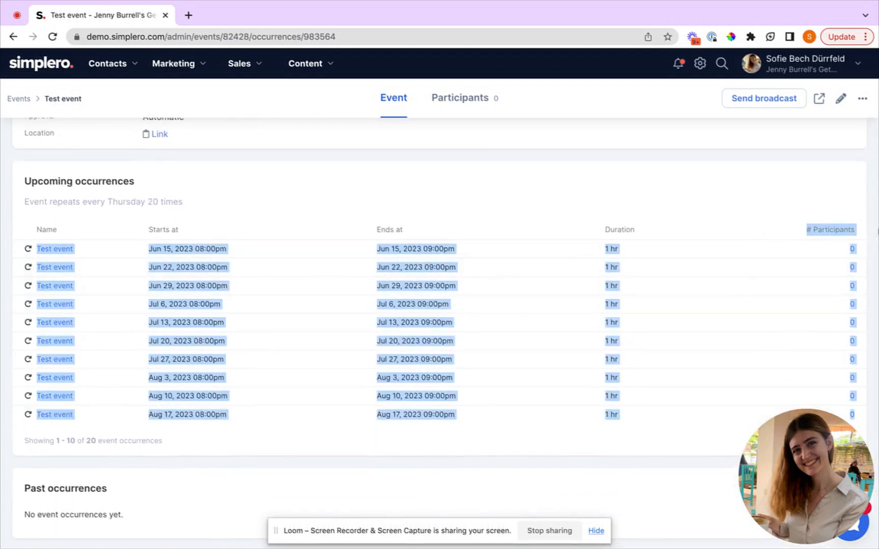
click(863, 231)
scroll(693, 235, down, 2)
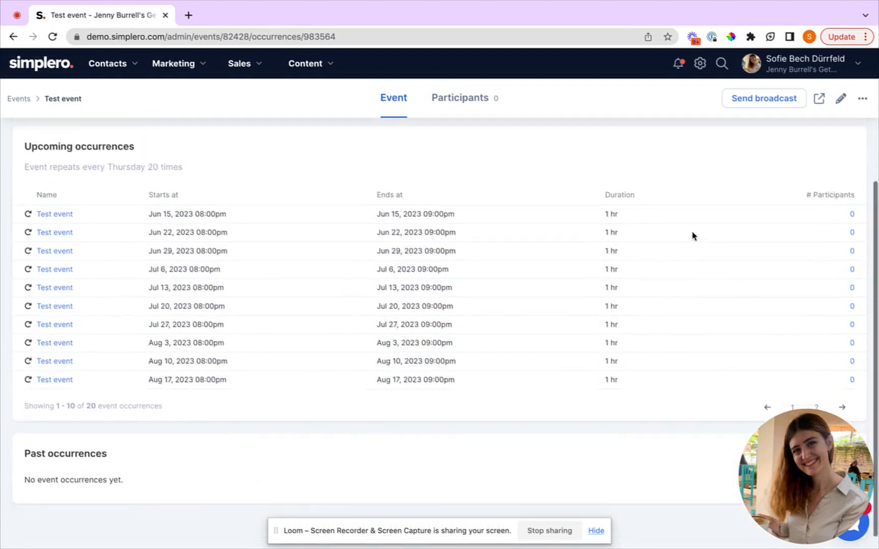
drag(82, 391, 119, 390)
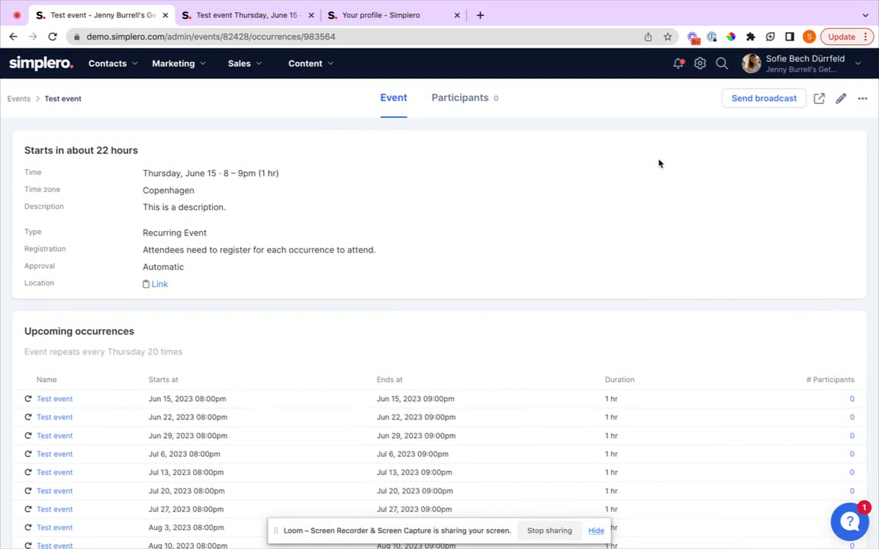
Open Test event's public page in a new tab and review its title, description and date.
click(820, 100)
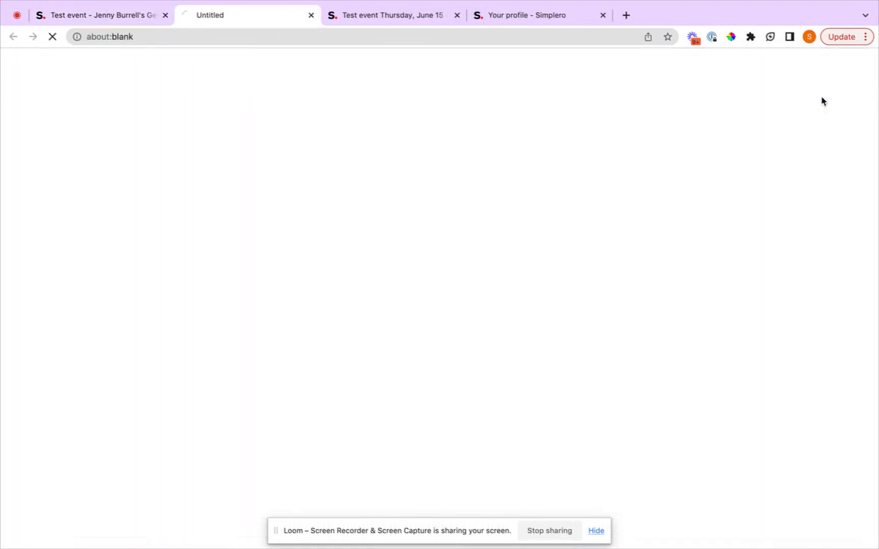
click(253, 39)
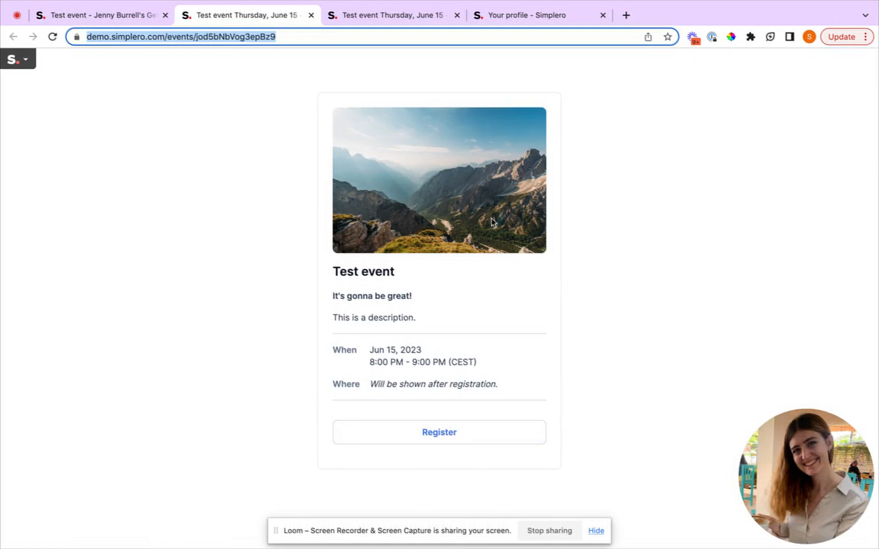
click(405, 280)
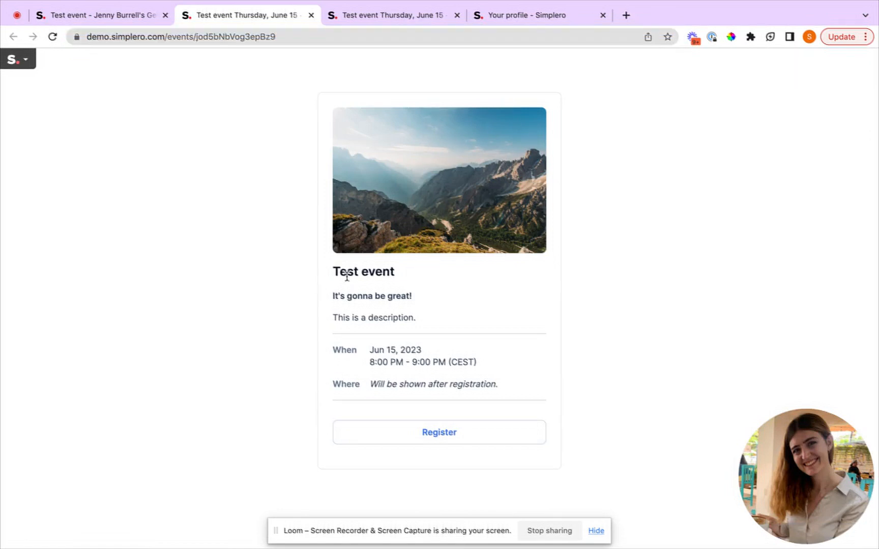
drag(349, 275, 325, 300)
click(423, 299)
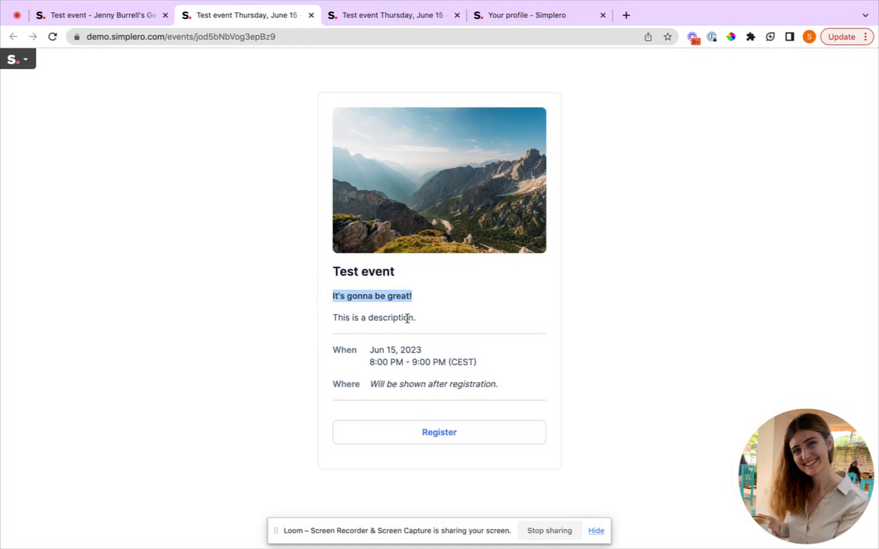
drag(416, 318, 334, 318)
click(480, 357)
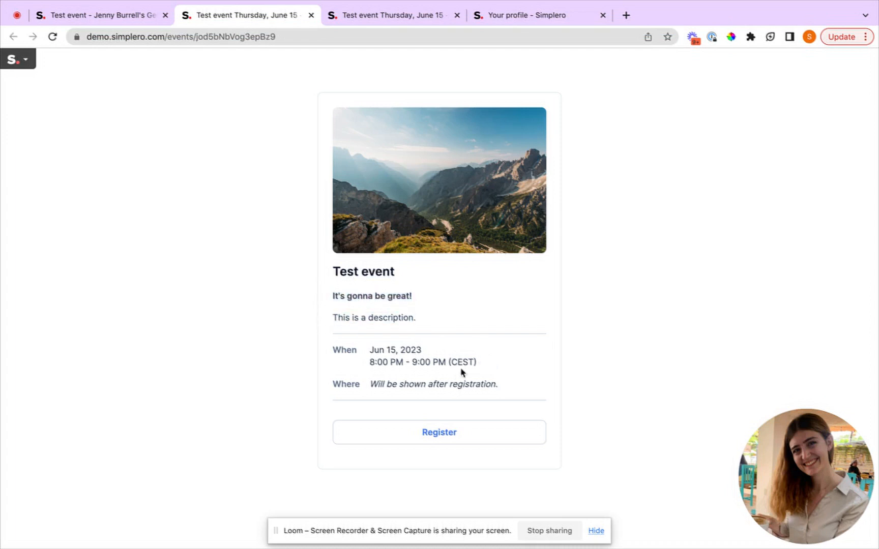
drag(479, 365, 321, 350)
click(450, 349)
Register a test attendee's first name, last name and e-mail, then return to the admin tab.
click(445, 434)
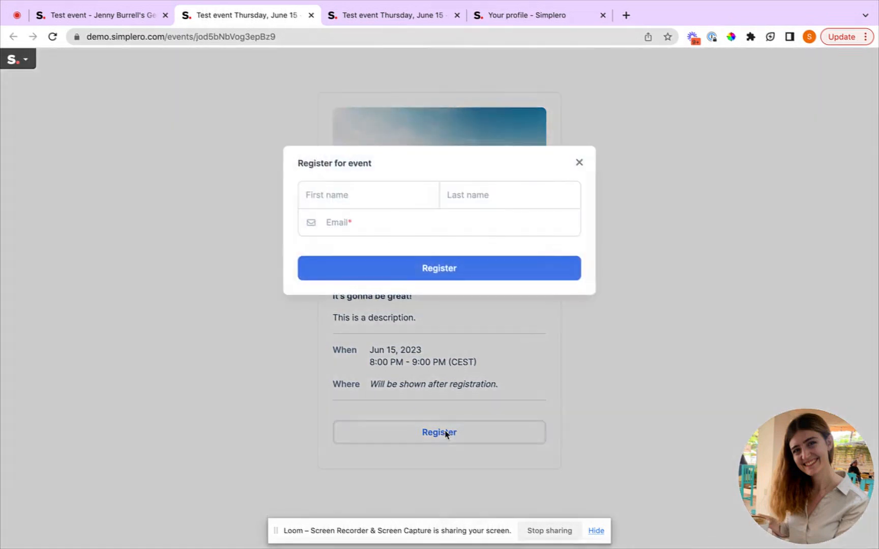
click(359, 201)
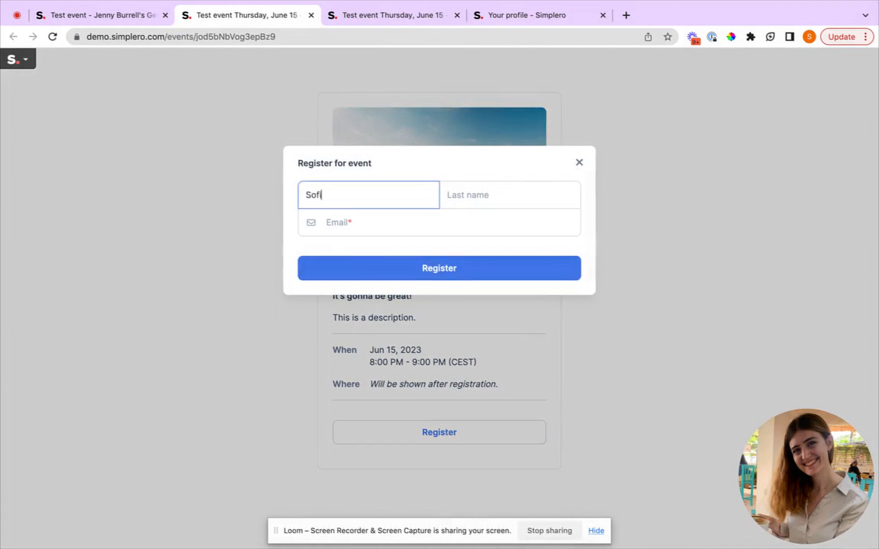
key(Tab)
key(Tab)
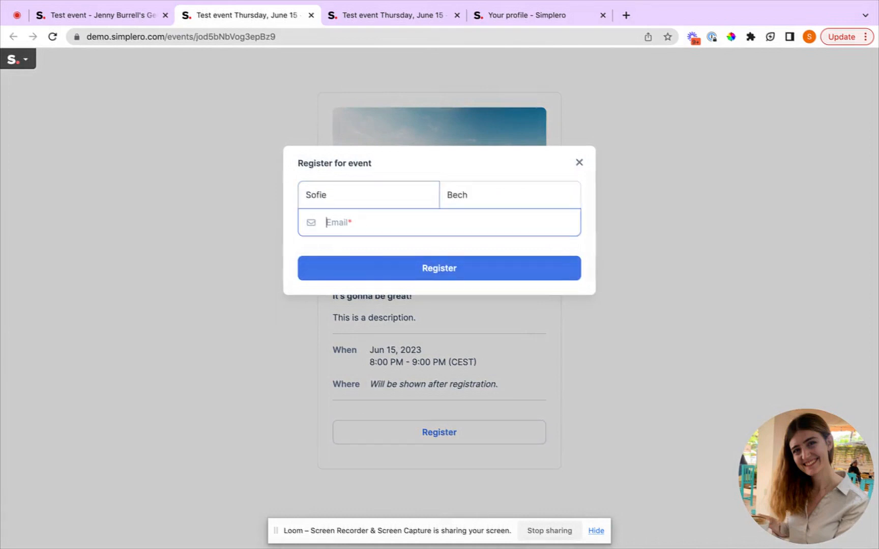
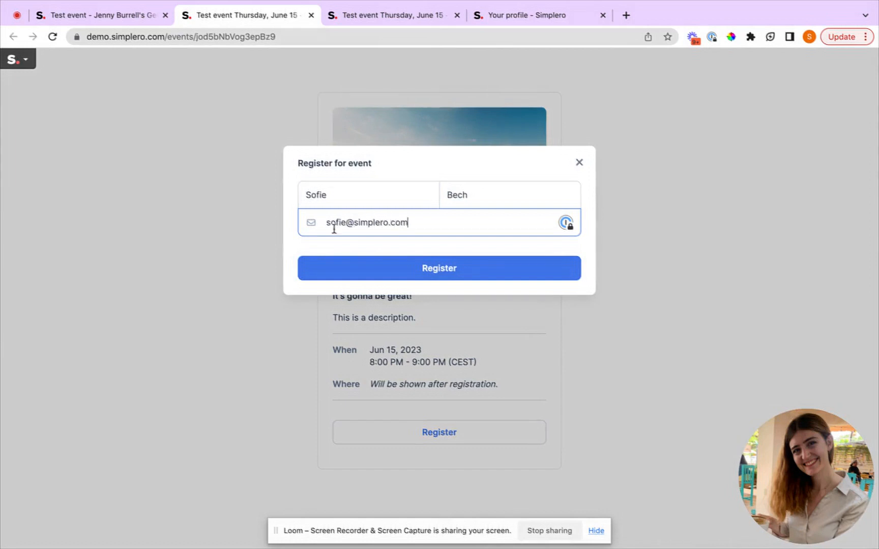
click(395, 273)
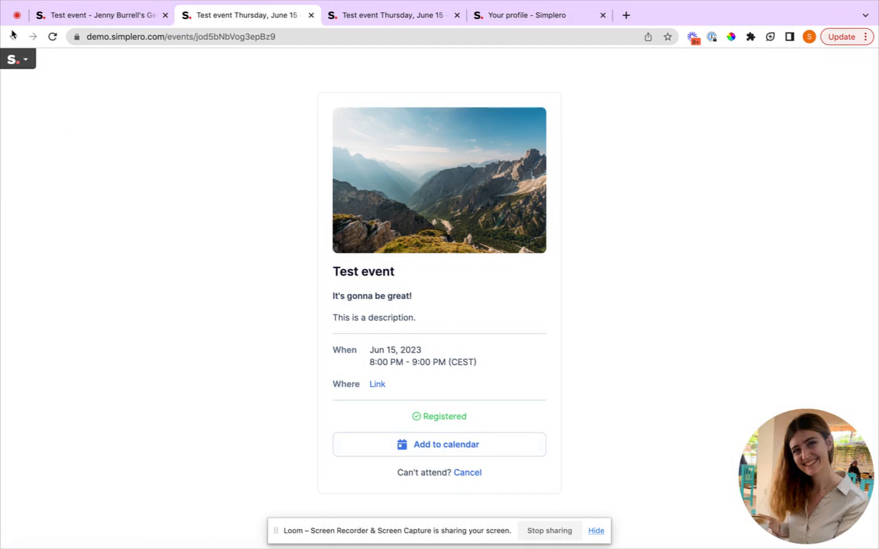
click(95, 18)
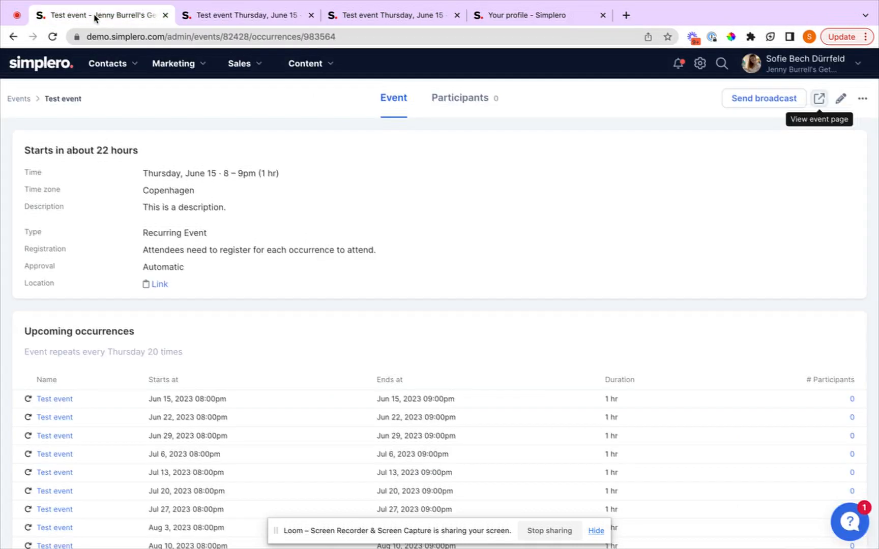
From the events list, open the June 15 Test event occurrence (1 participant) for editing.
click(19, 101)
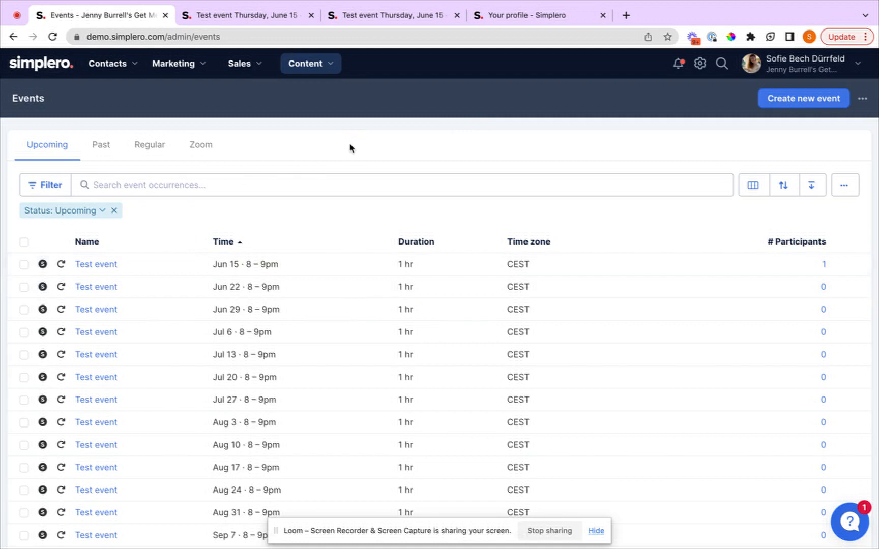
click(101, 265)
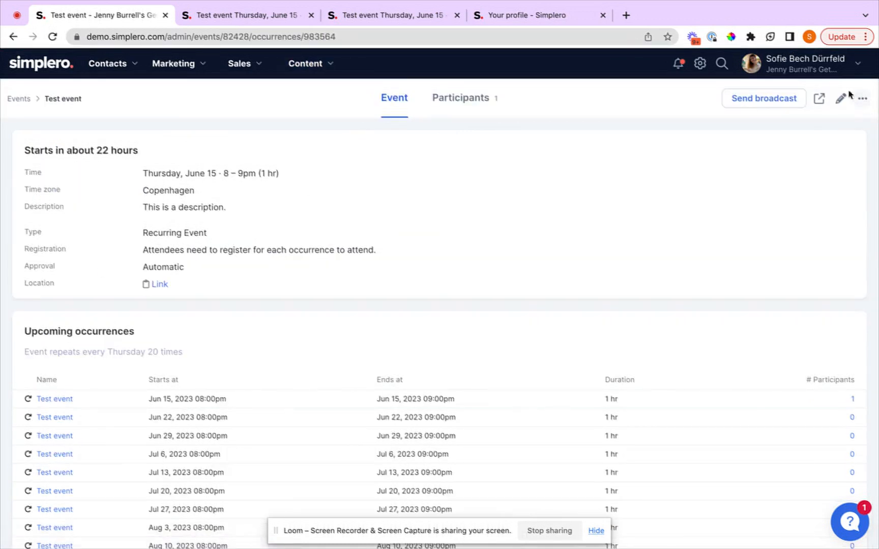
click(842, 100)
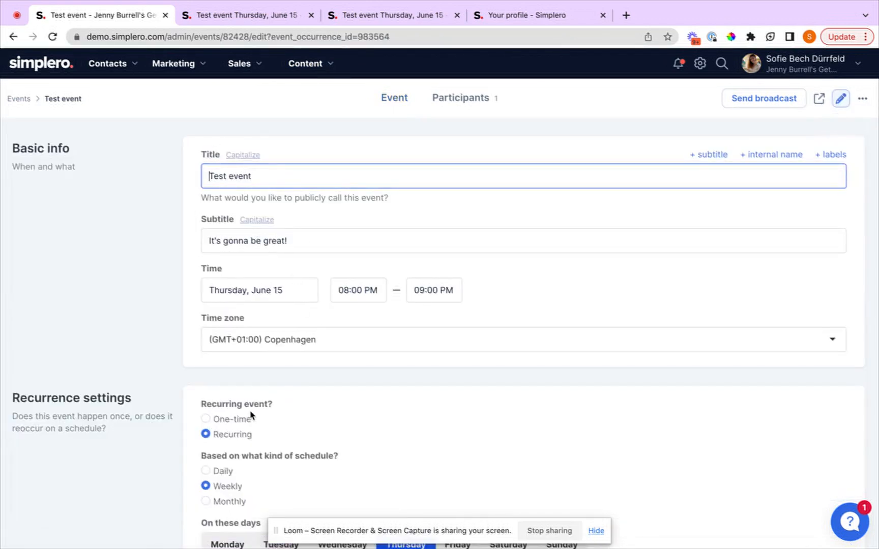
Begin a new trigger in the Triggers section of the Test event form.
scroll(251, 416, down, 20)
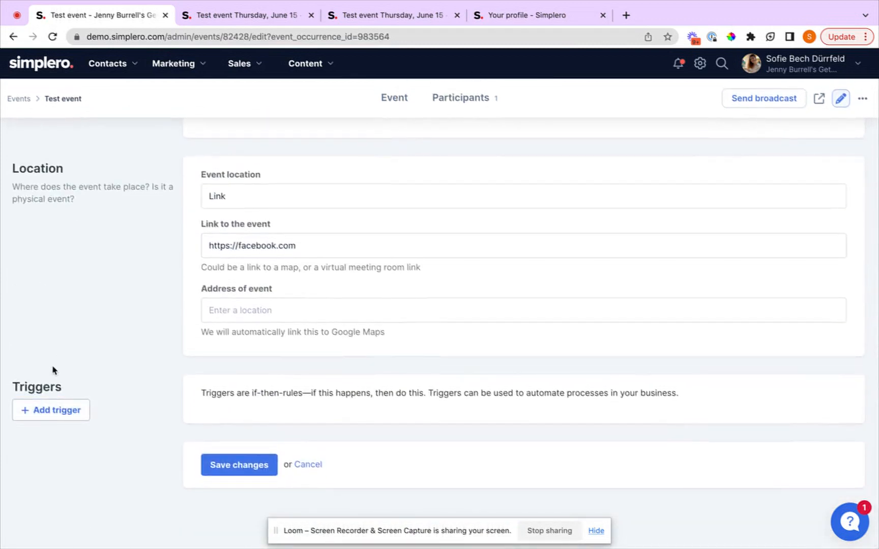
click(51, 415)
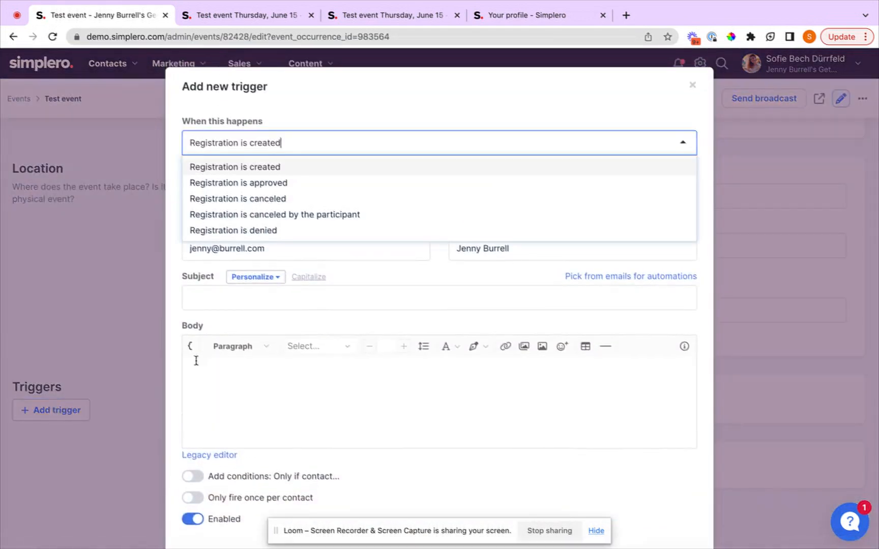
Try the trigger options, keeping Send email and switching the condition to Registration is canceled.
click(279, 105)
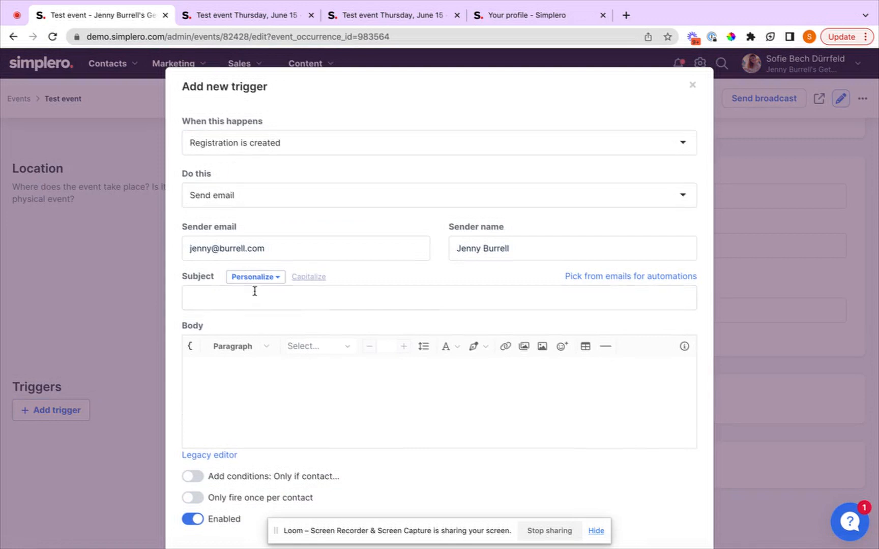
click(214, 198)
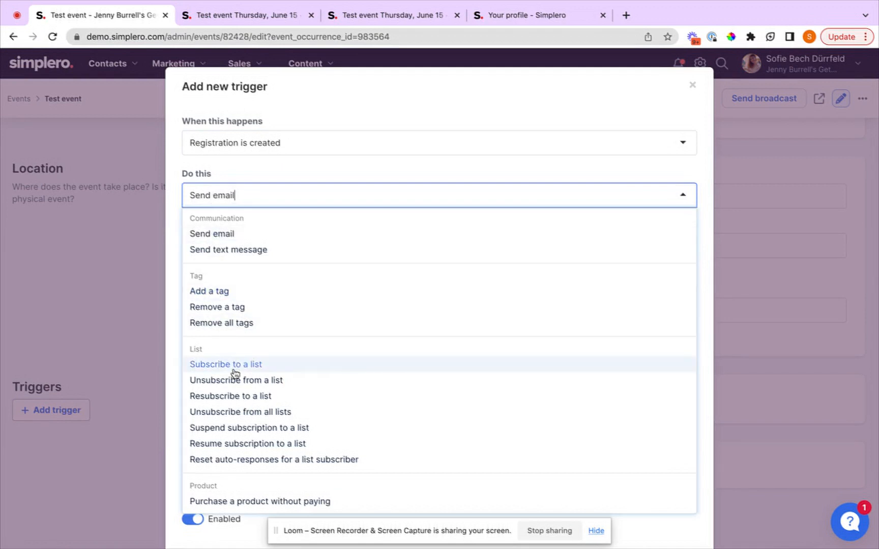
click(275, 104)
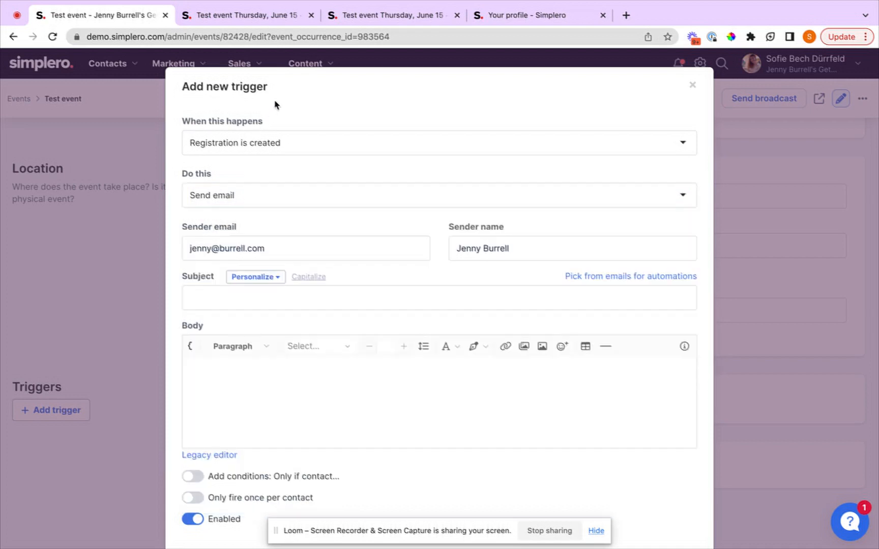
drag(186, 120, 265, 138)
click(271, 142)
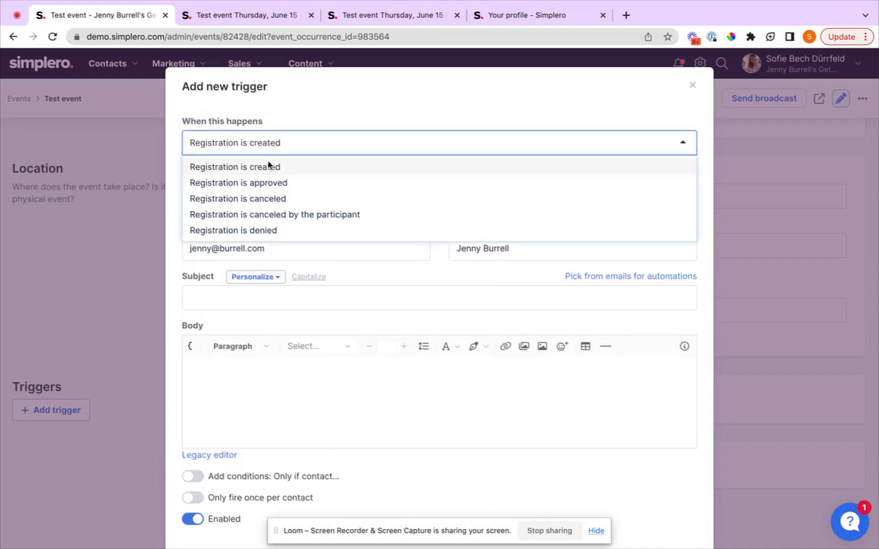
click(273, 205)
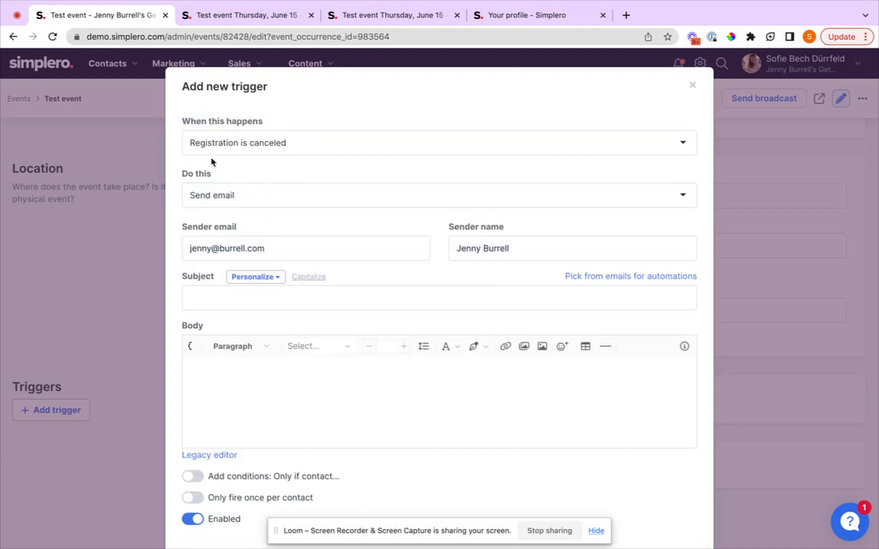
Discard the draft trigger without adding it and save the Test event changes.
click(217, 198)
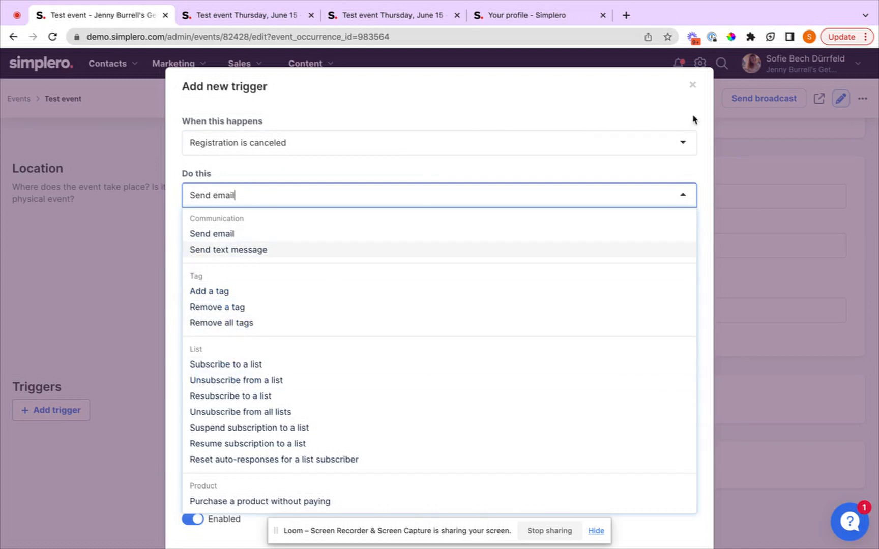
click(695, 88)
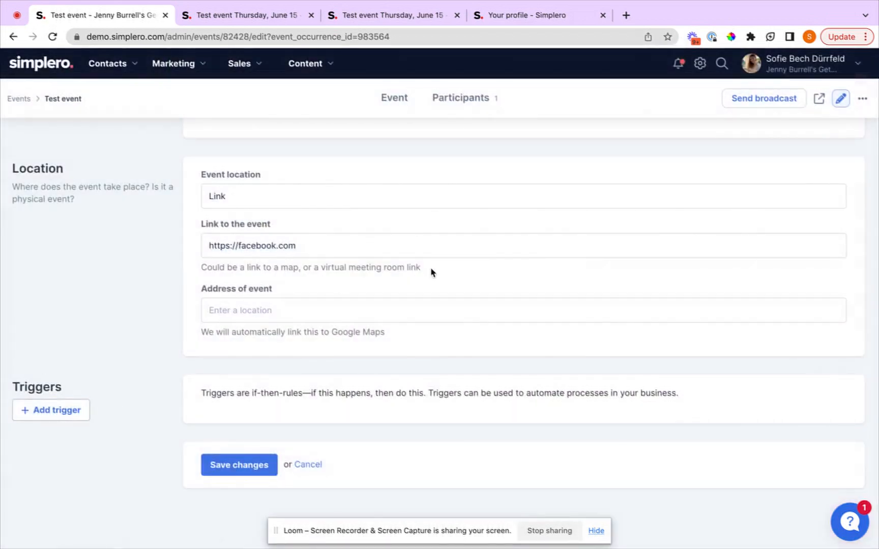
click(244, 475)
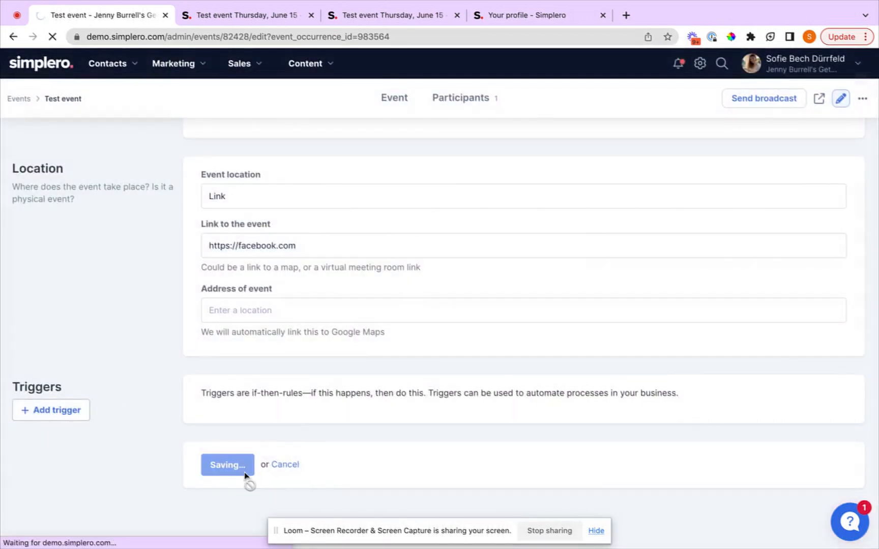